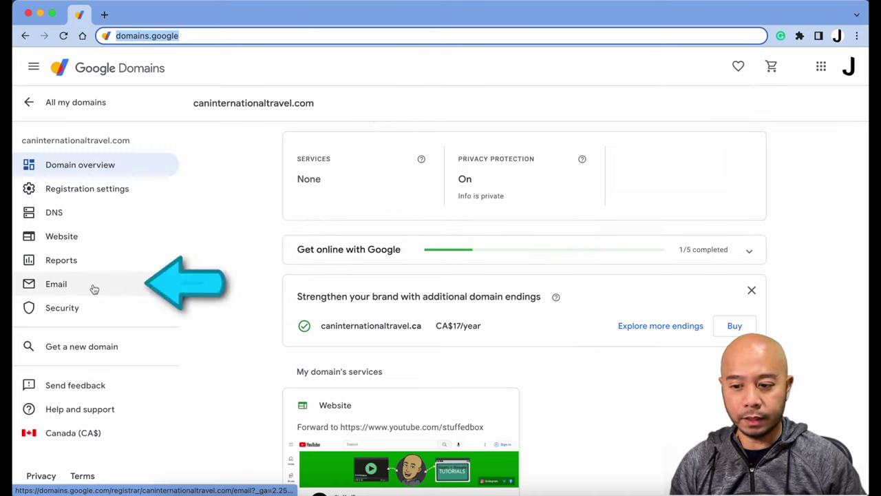
# Show the Email forwarding section in caninternationaltravel.com's Email settings.
pyautogui.click(94, 289)
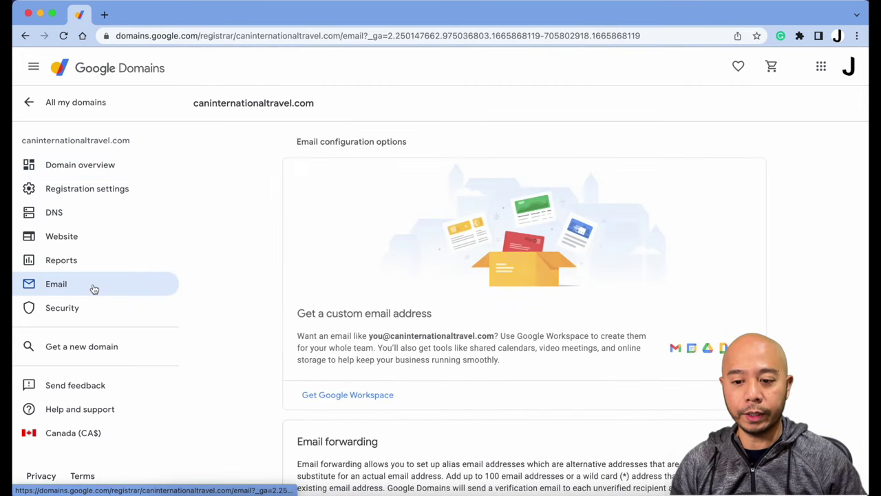
pyautogui.scroll(-3, 309, 364)
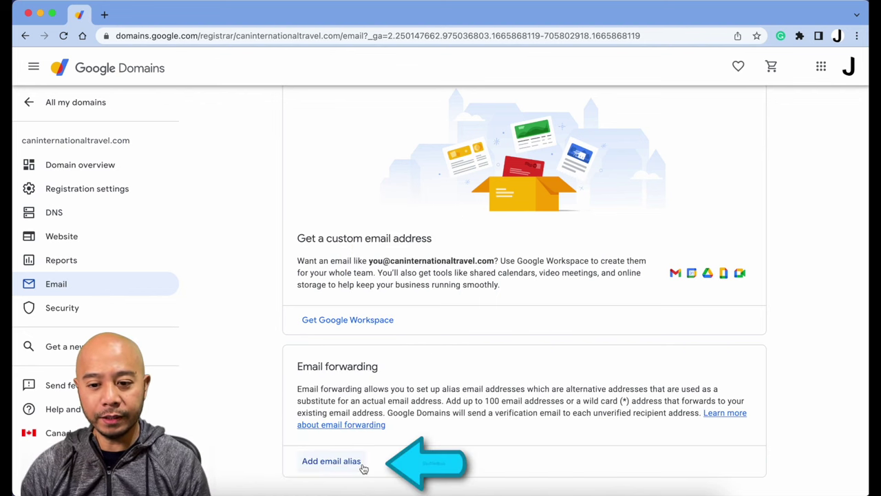
# Add a 'support' email alias that forwards to the personal Gmail address.
pyautogui.click(363, 466)
pyautogui.scroll(-2, 362, 464)
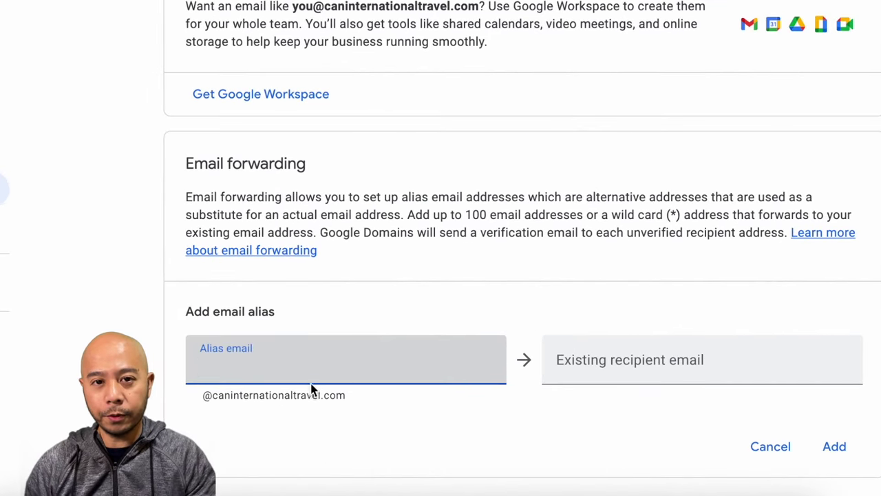
pyautogui.press('BackSpace')
pyautogui.press('BackSpace')
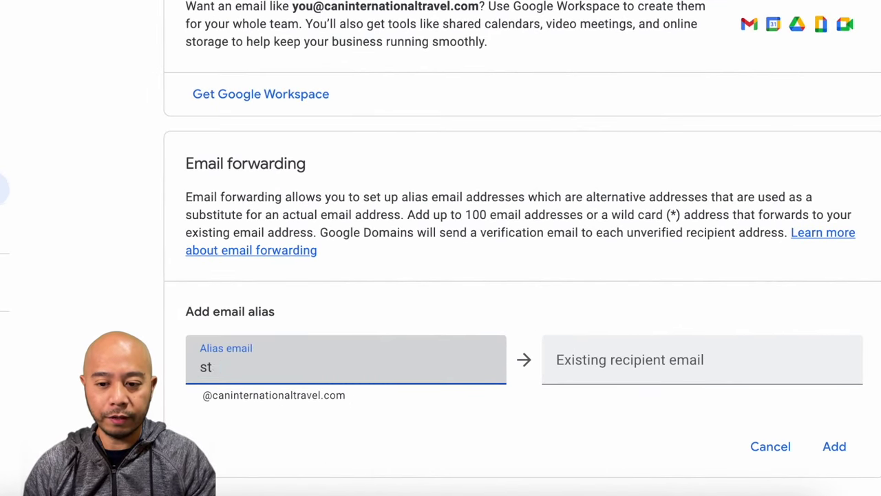
pyautogui.press('BackSpace')
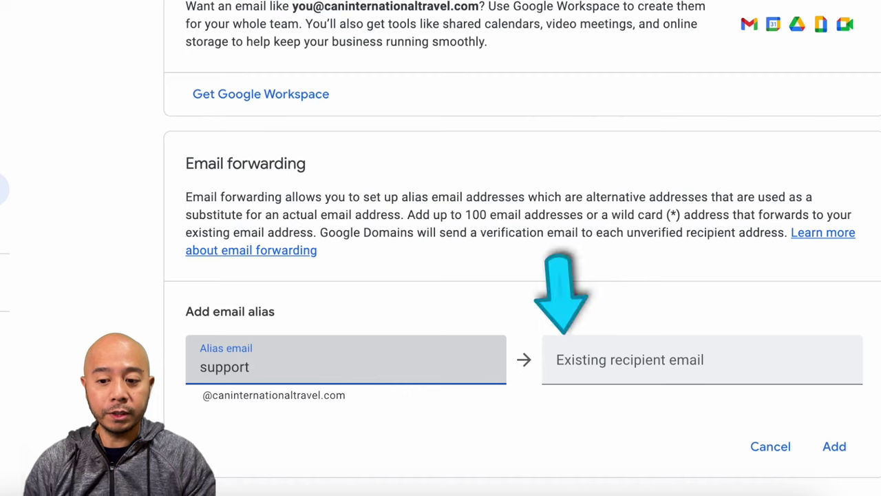
pyautogui.click(618, 365)
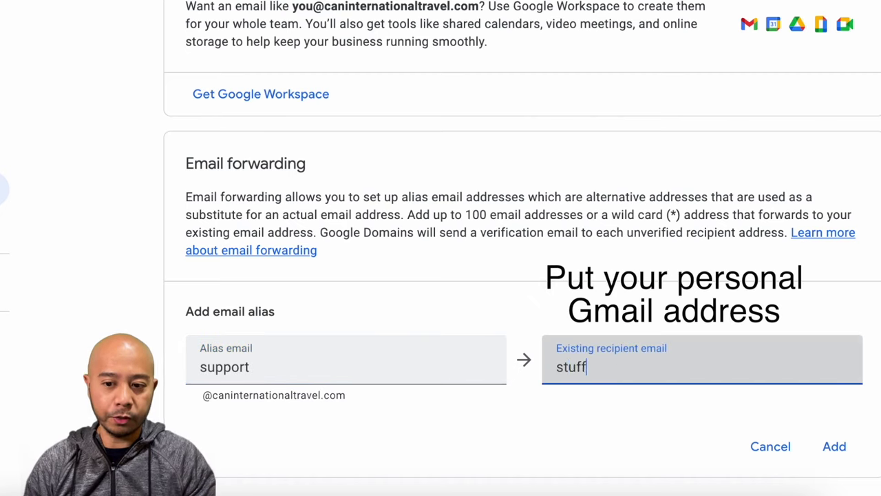
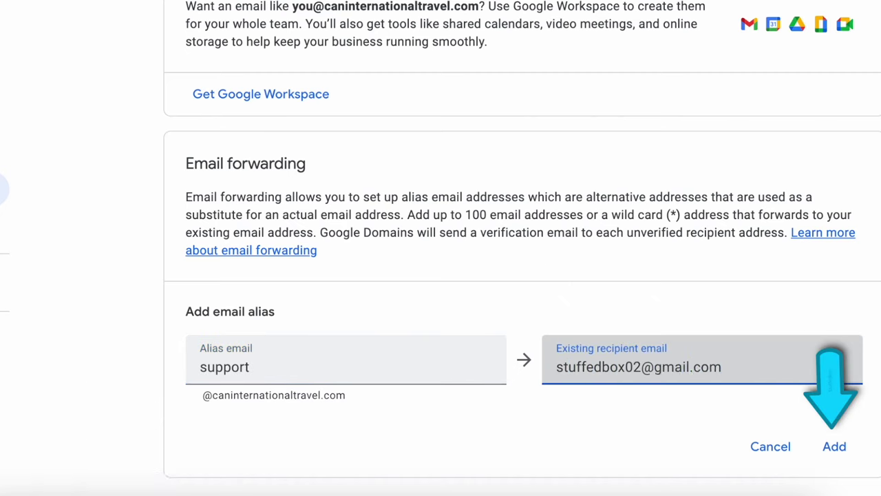
pyautogui.click(835, 446)
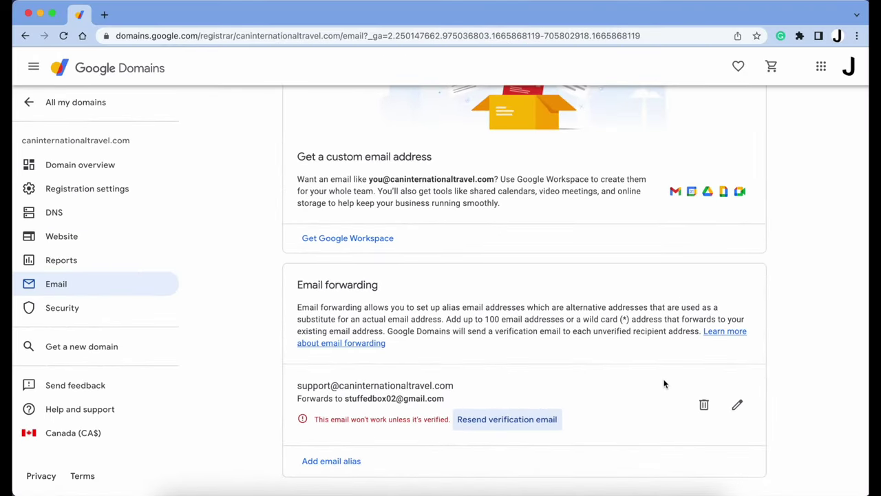
# Confirm the forwarding address through the Google Domains verification email, then close the Domains tab.
pyautogui.press('super+grave')
pyautogui.press('x')
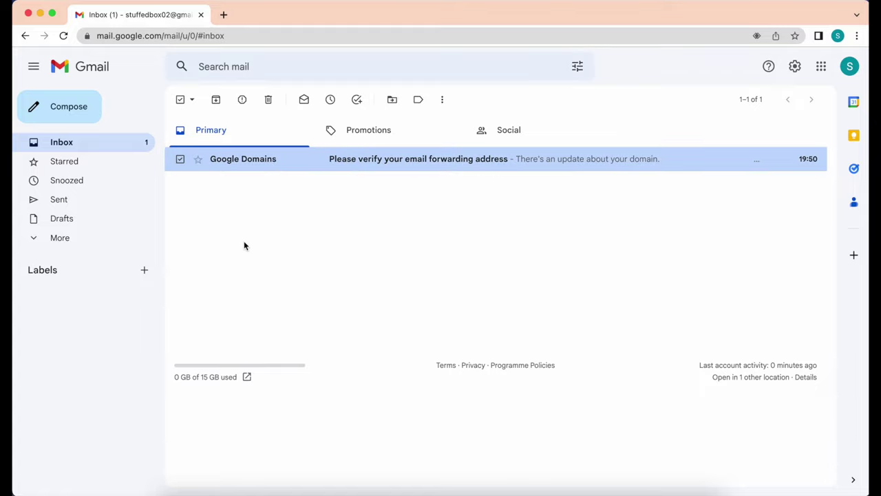
pyautogui.click(374, 159)
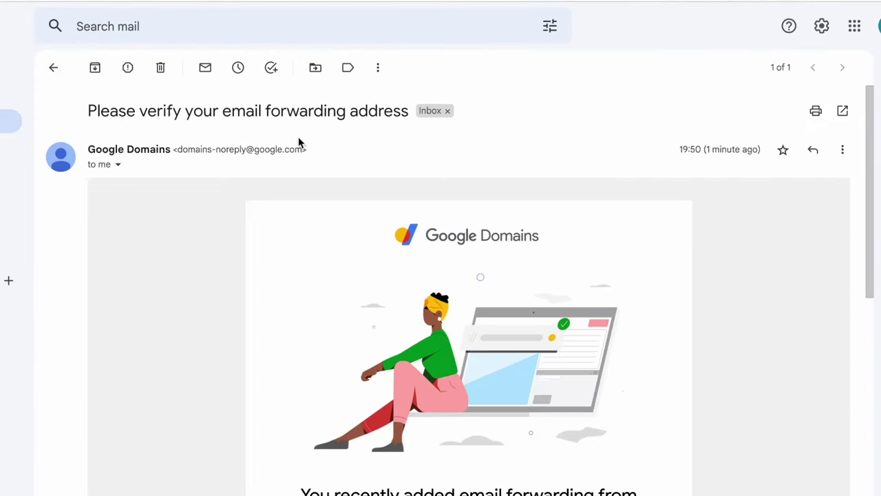
pyautogui.scroll(-4, 390, 297)
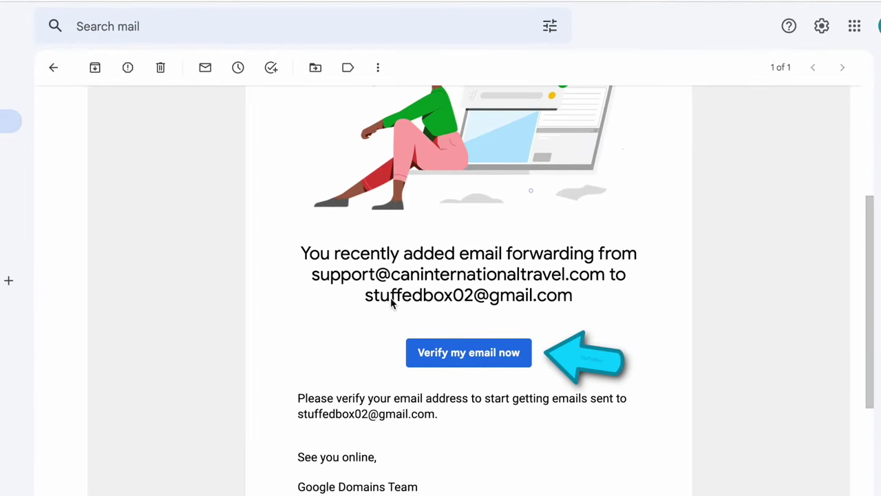
pyautogui.click(497, 352)
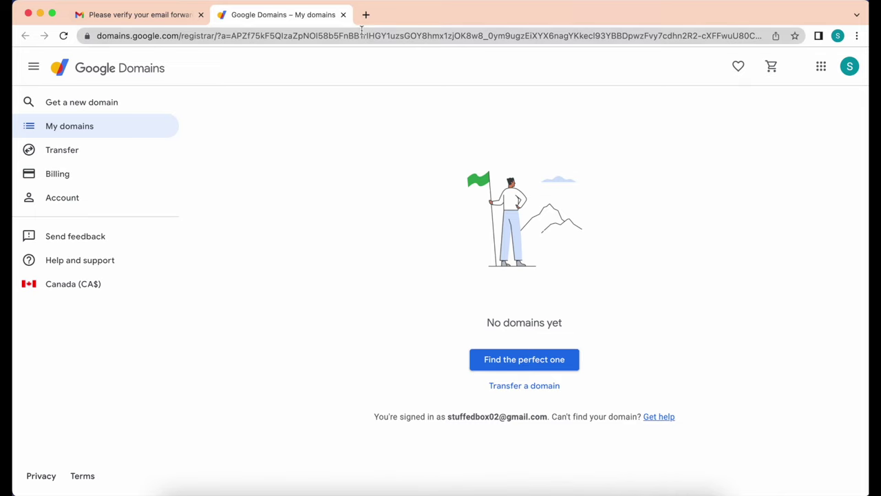
pyautogui.click(342, 15)
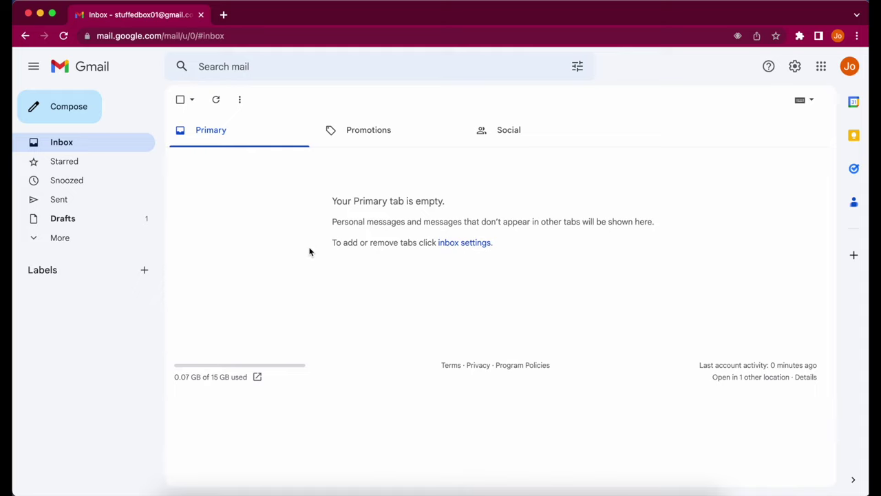
# Email the support alias address with subject 'Email support' and body 'Test'.
pyautogui.click(76, 110)
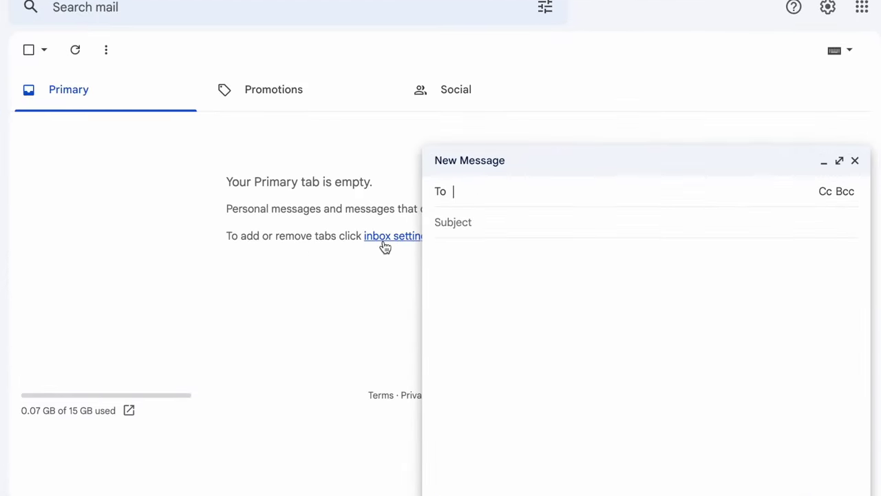
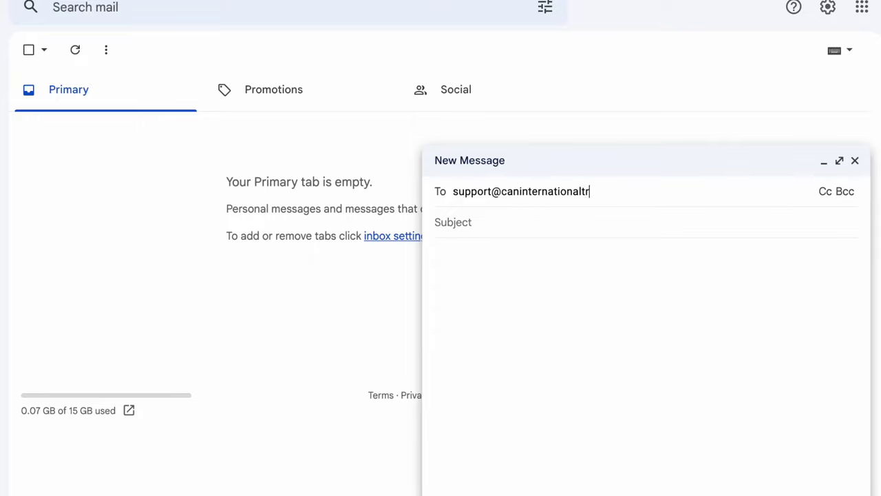
pyautogui.click(525, 245)
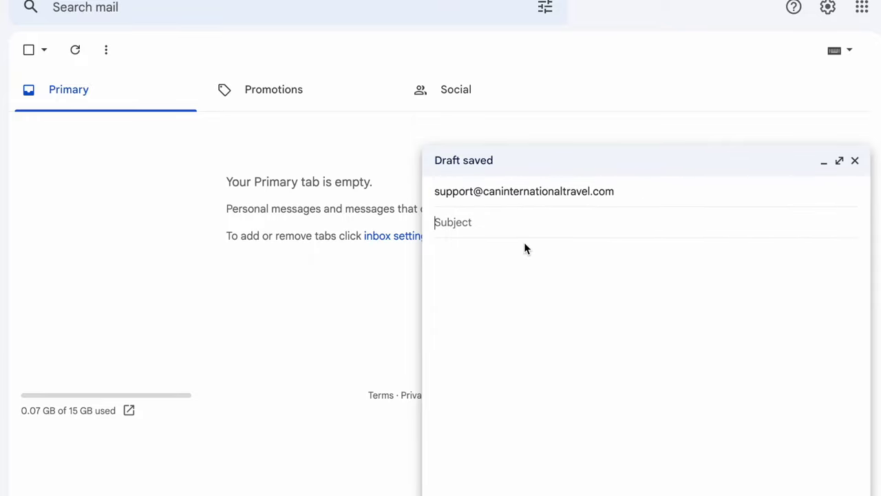
pyautogui.write('Email sup')
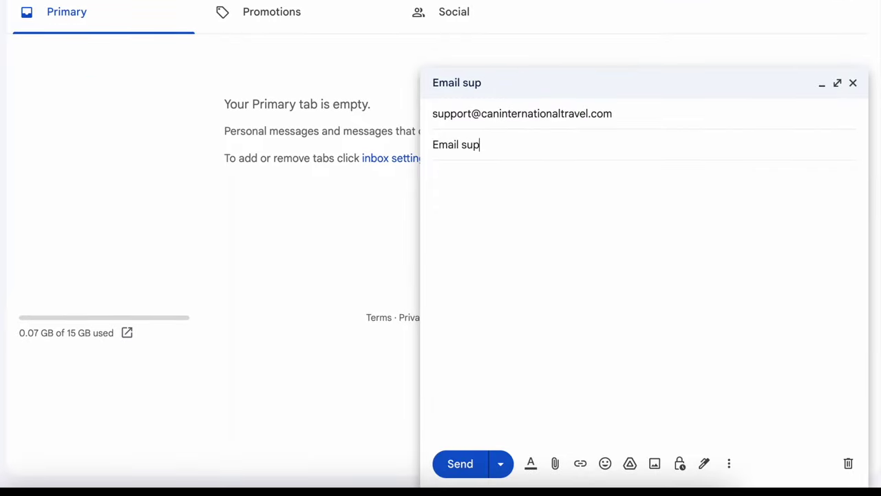
pyautogui.write('port')
pyautogui.press('Tab')
pyautogui.write('Test')
pyautogui.click(475, 465)
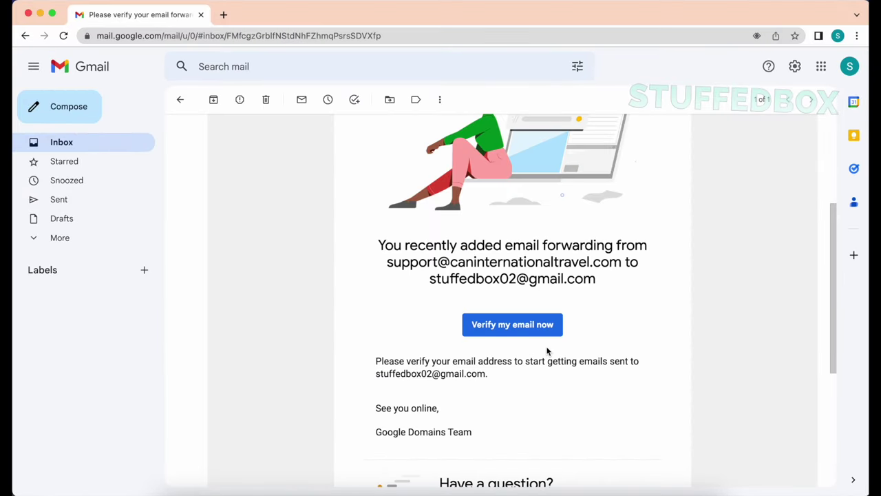
# Open 'Email support' in the inbox, check its recipient details show the support alias, and open Labels.
pyautogui.click(62, 143)
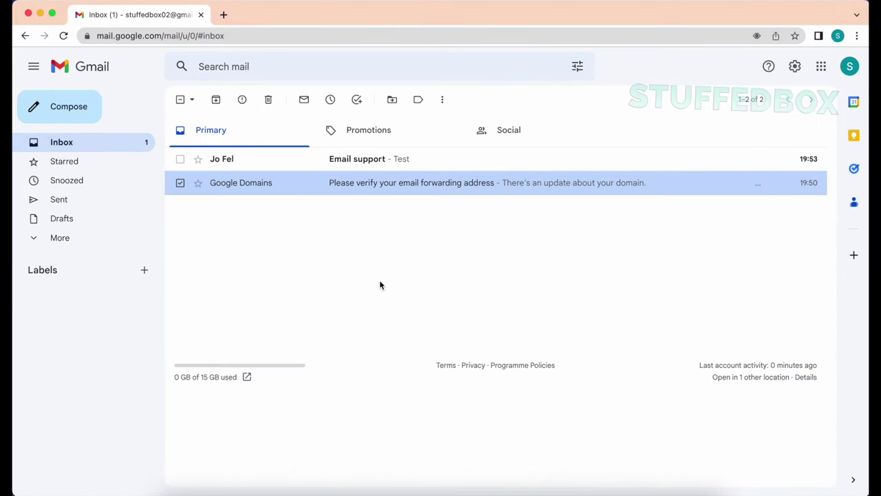
pyautogui.click(359, 169)
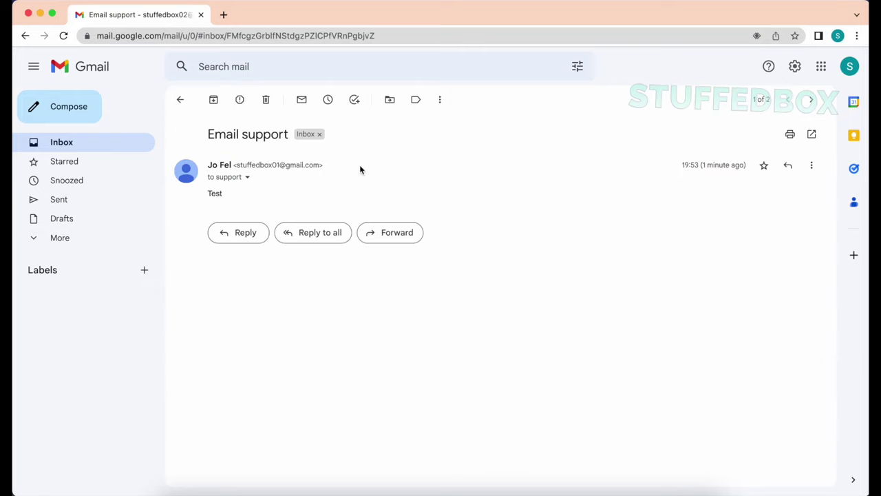
pyautogui.click(247, 177)
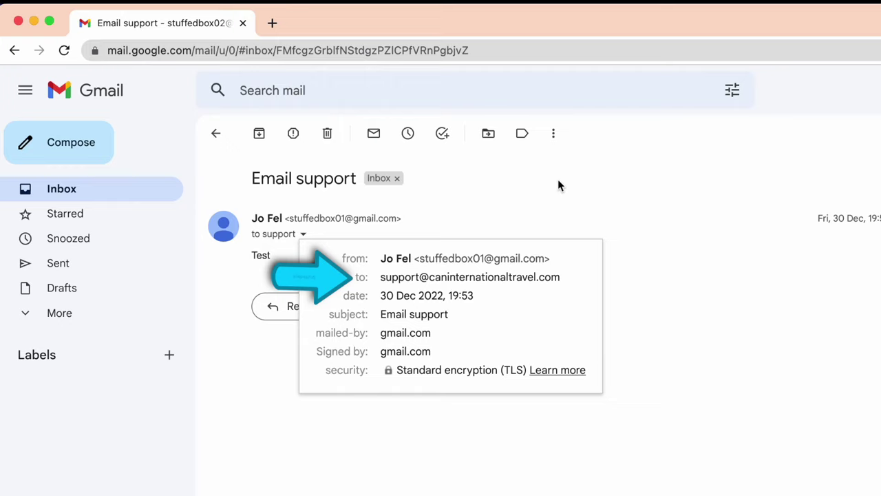
pyautogui.click(535, 150)
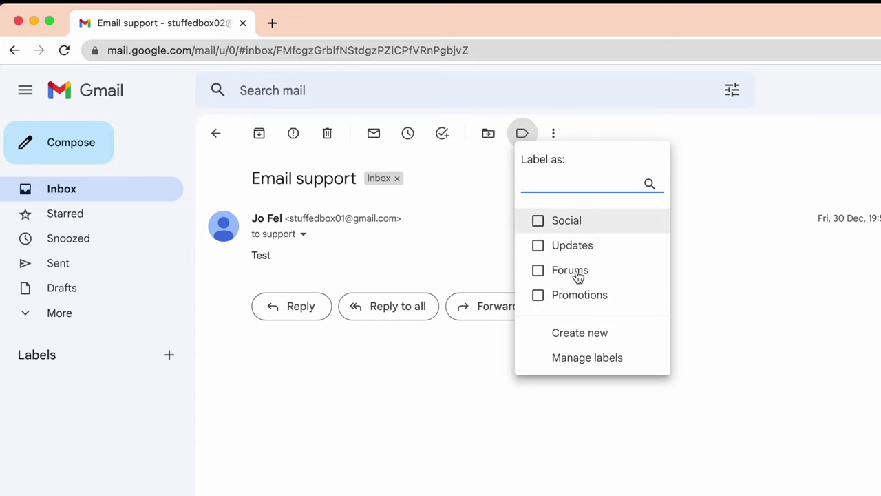
pyautogui.click(603, 332)
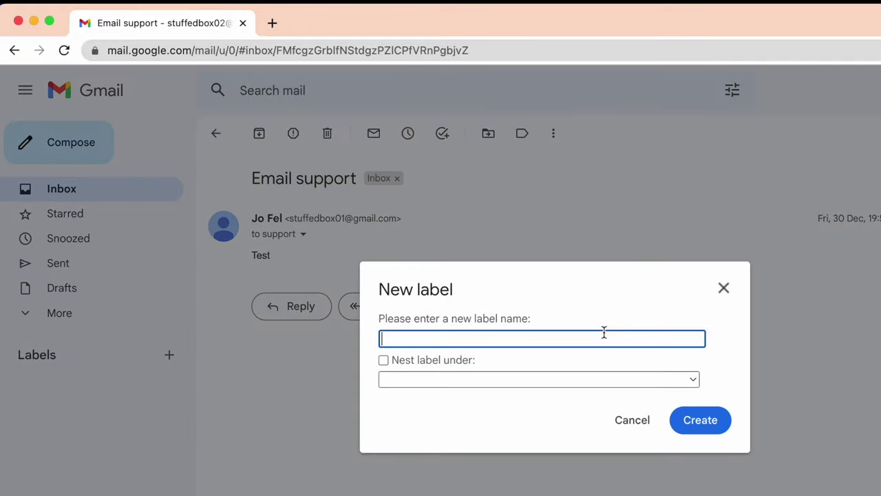
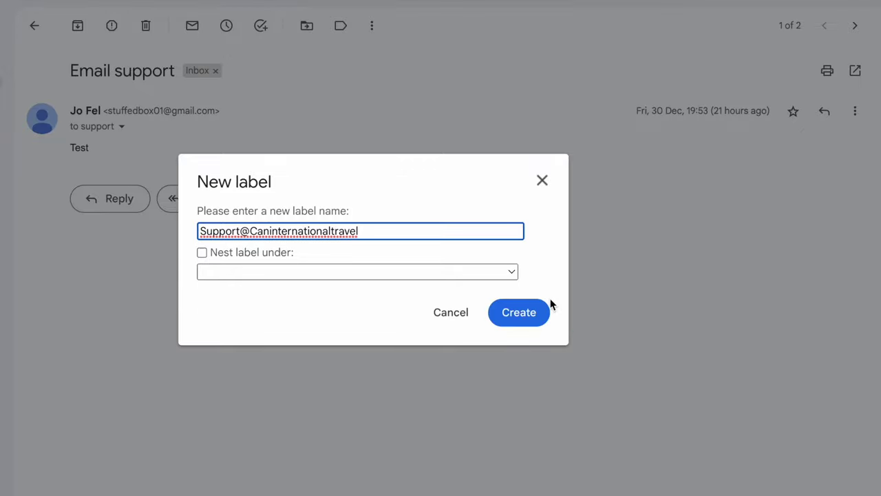
pyautogui.click(527, 321)
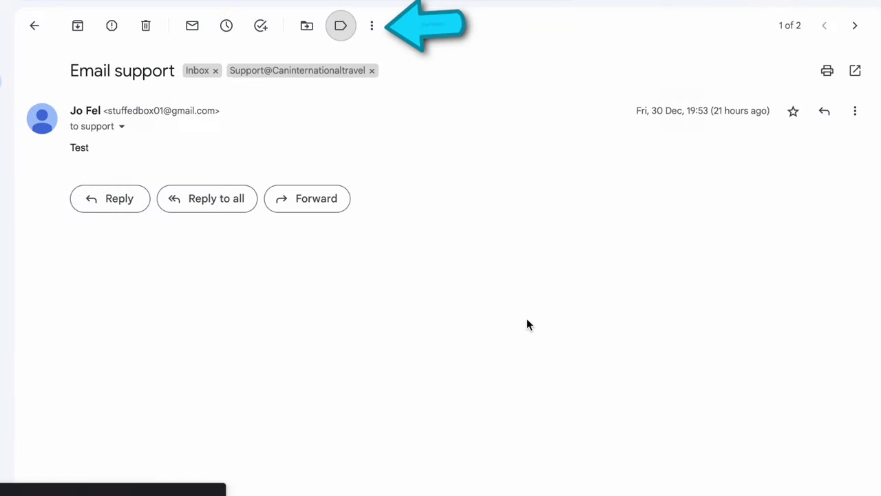
# Set the filter criteria to match mail sent to the support alias address, with no sender.
pyautogui.click(372, 26)
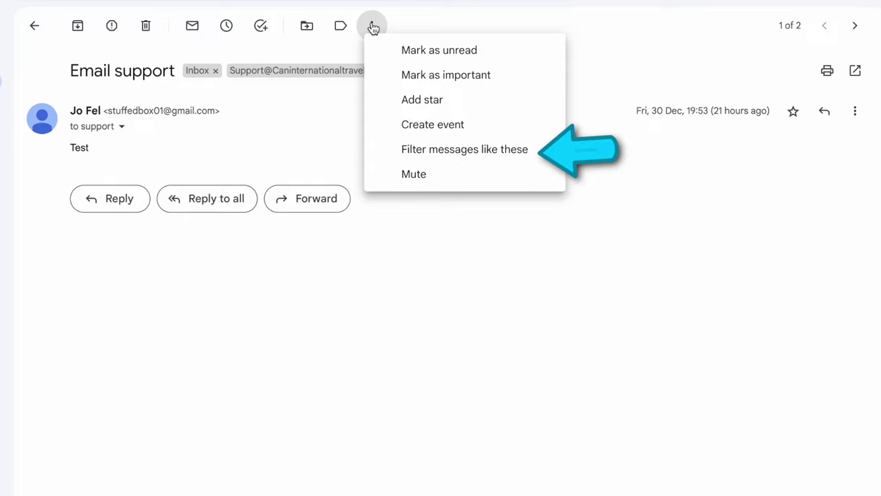
pyautogui.click(457, 149)
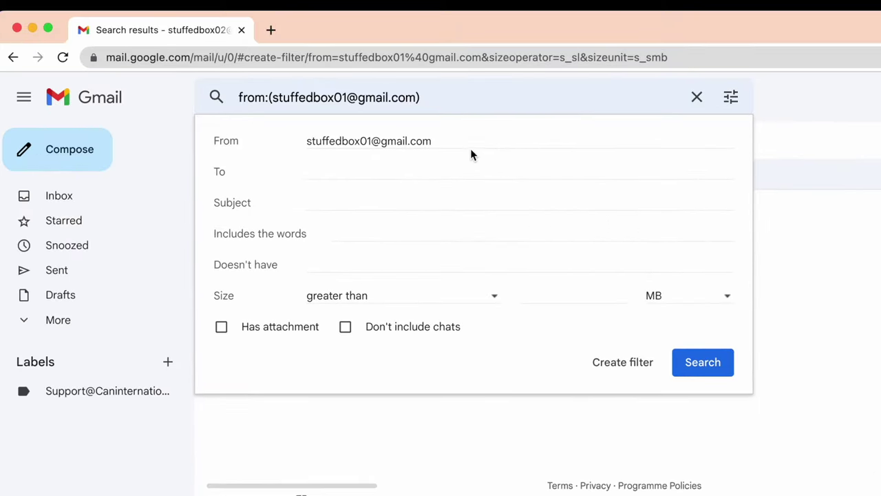
pyautogui.moveTo(468, 140); pyautogui.dragTo(264, 119)
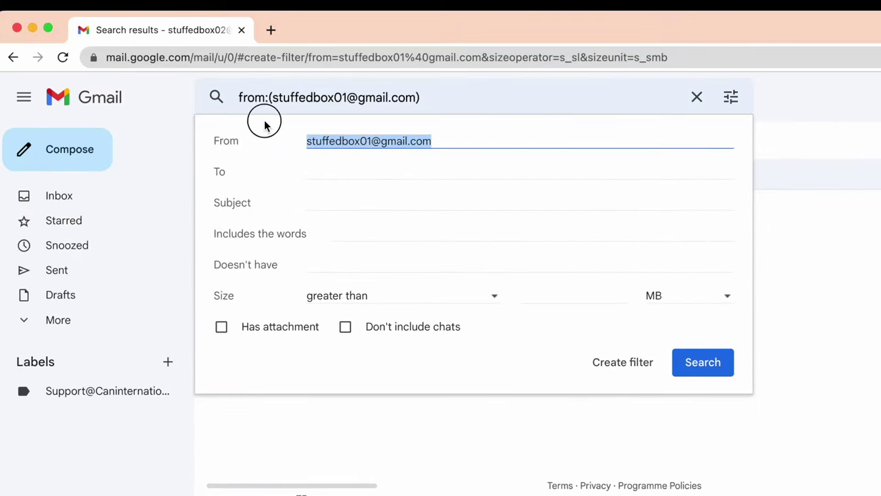
pyautogui.press('BackSpace')
pyautogui.click(413, 172)
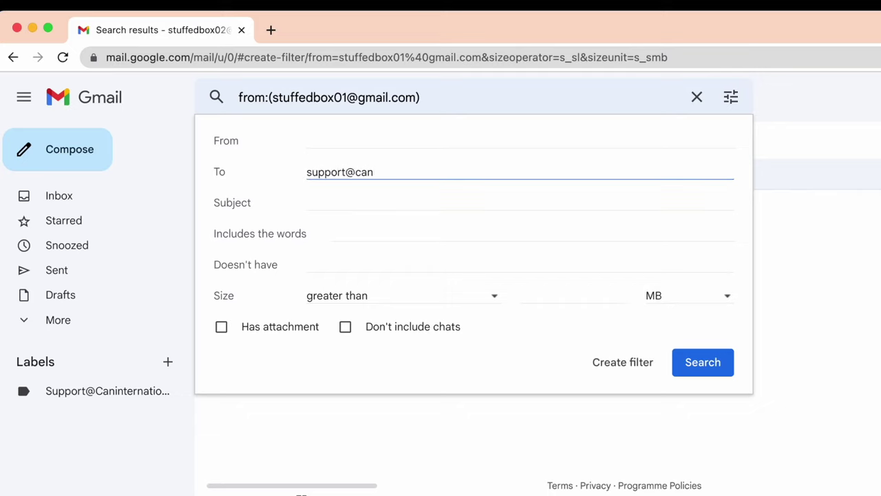
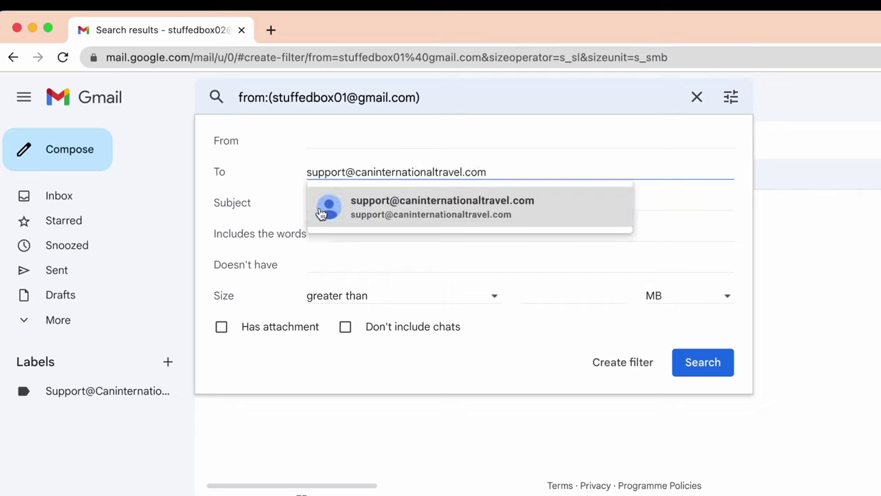
pyautogui.click(388, 215)
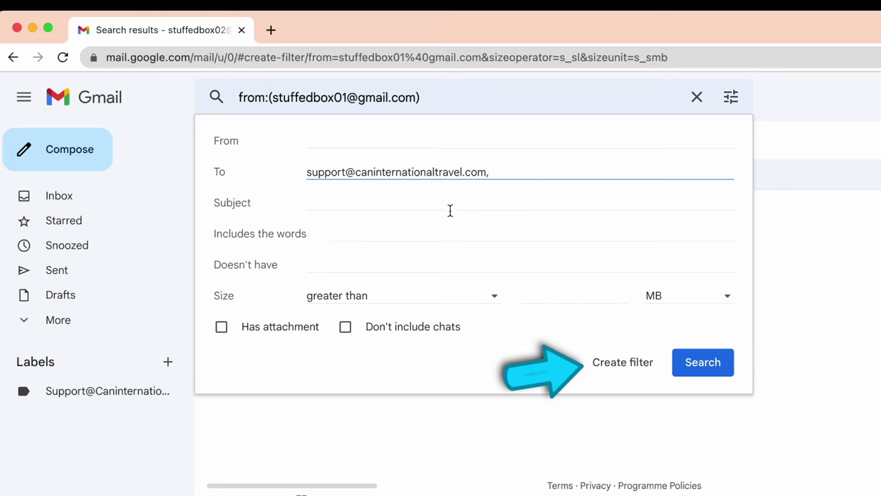
pyautogui.click(634, 369)
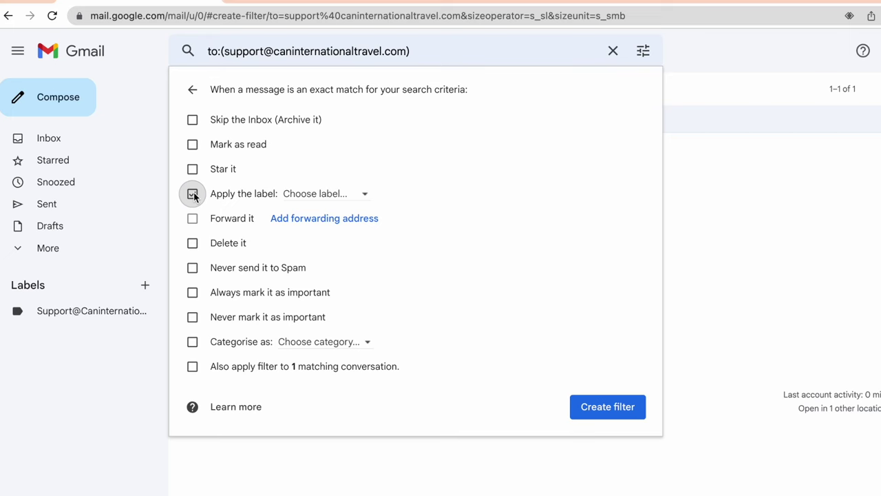
pyautogui.click(315, 196)
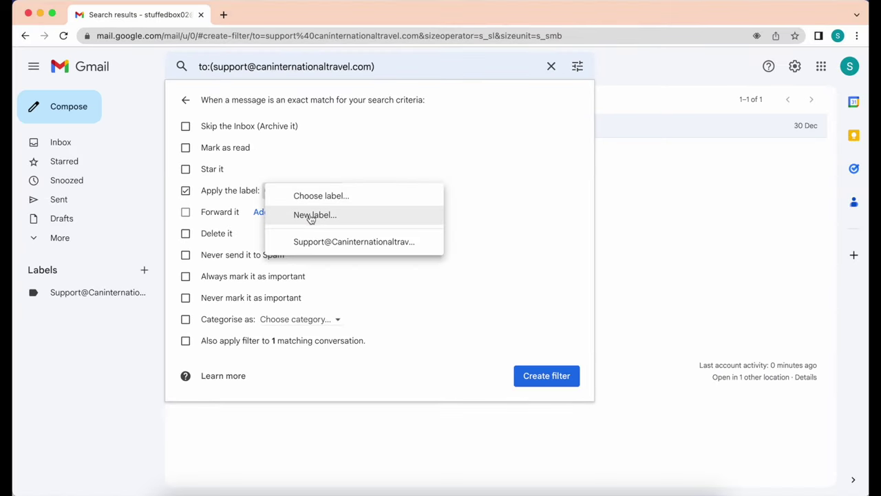
pyautogui.click(335, 244)
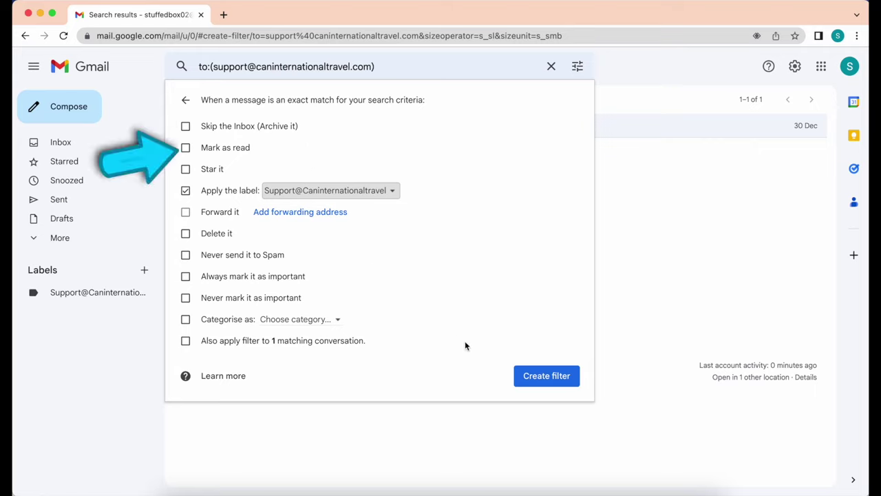
pyautogui.click(547, 376)
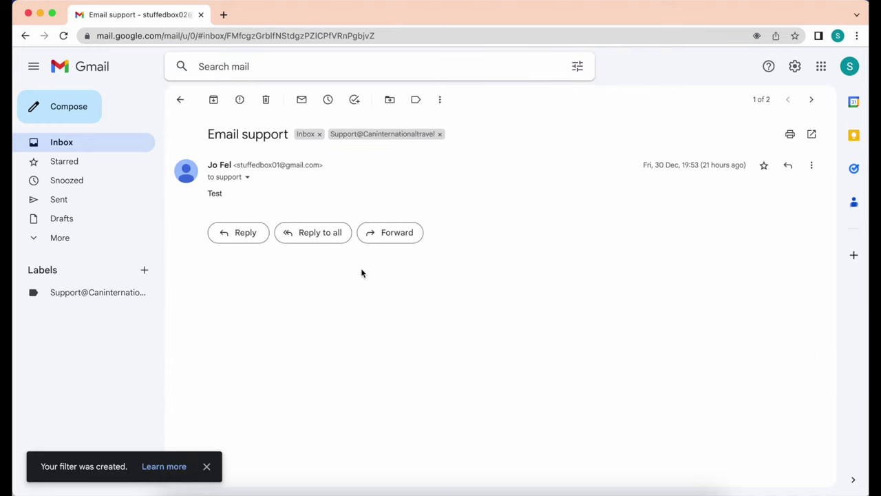
# From the other account, send 'Test 02' with body 'test 02' to the support address, then switch back.
pyautogui.click(60, 147)
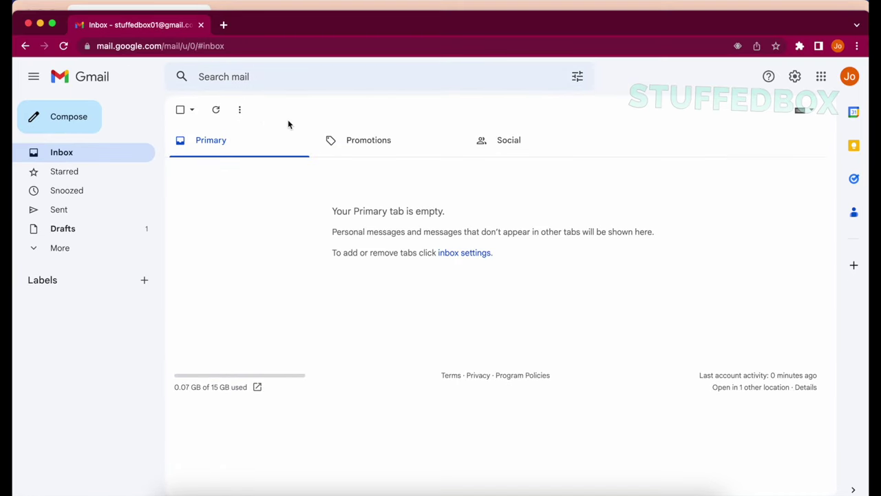
pyautogui.click(65, 116)
pyautogui.press('super+v')
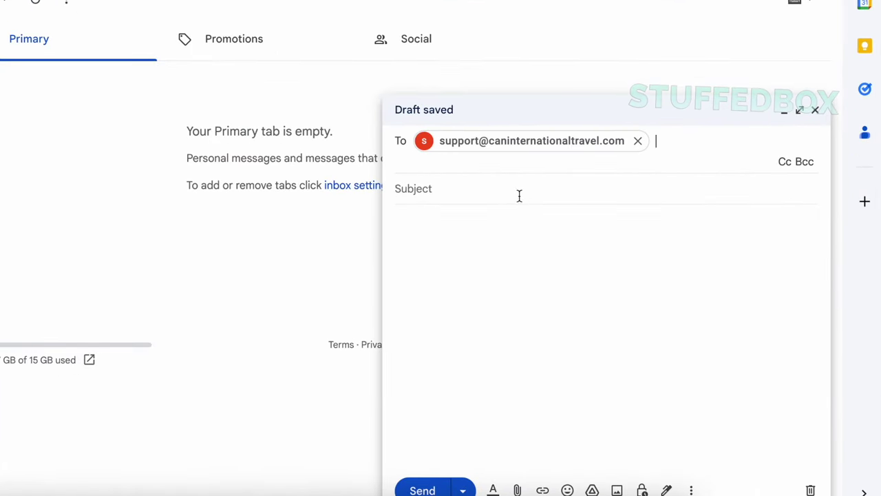
pyautogui.click(519, 196)
pyautogui.write('Test')
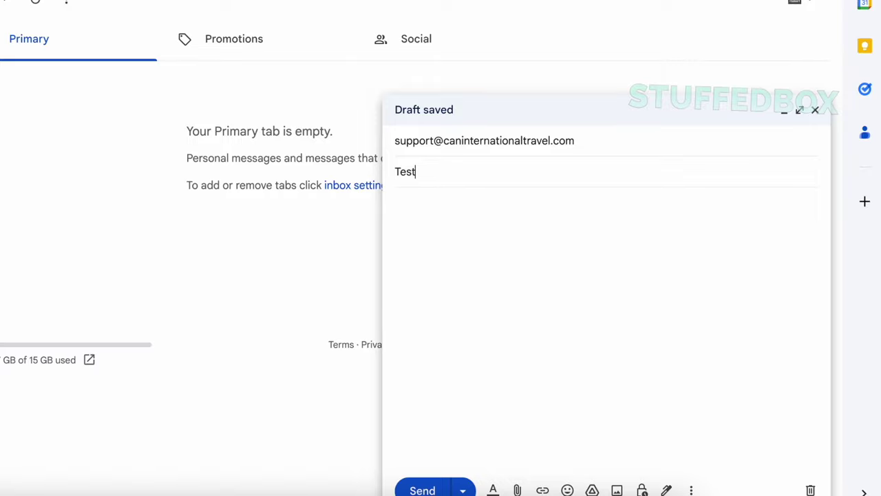
pyautogui.write(' 02')
pyautogui.click(395, 201)
pyautogui.write('test 02')
pyautogui.click(422, 490)
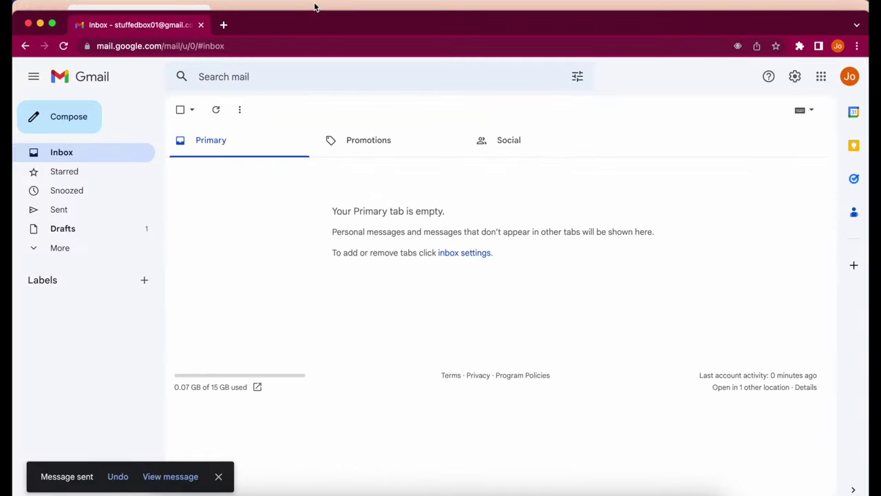
pyautogui.click(315, 7)
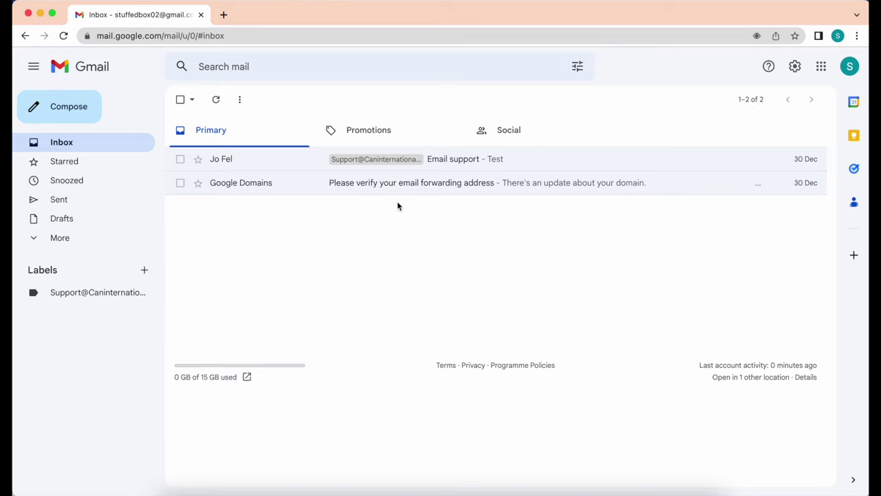
# Refresh the inbox and check that Test 02 appears under the support label.
pyautogui.click(63, 36)
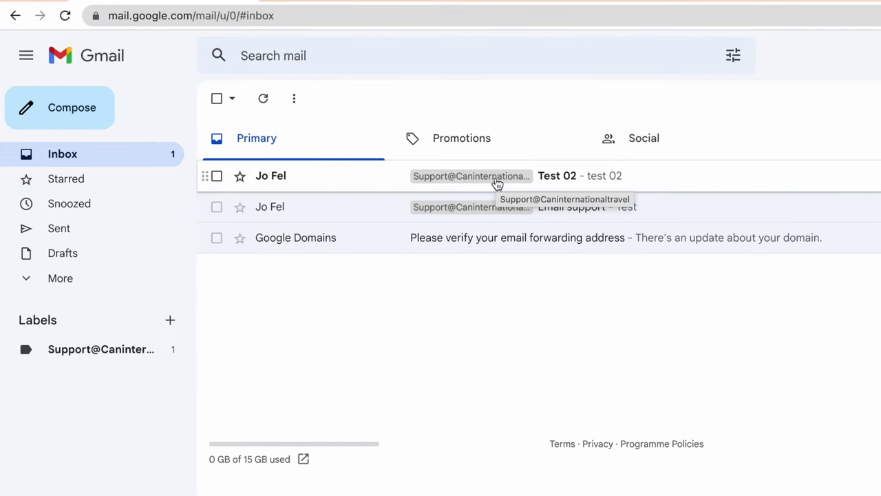
pyautogui.click(85, 349)
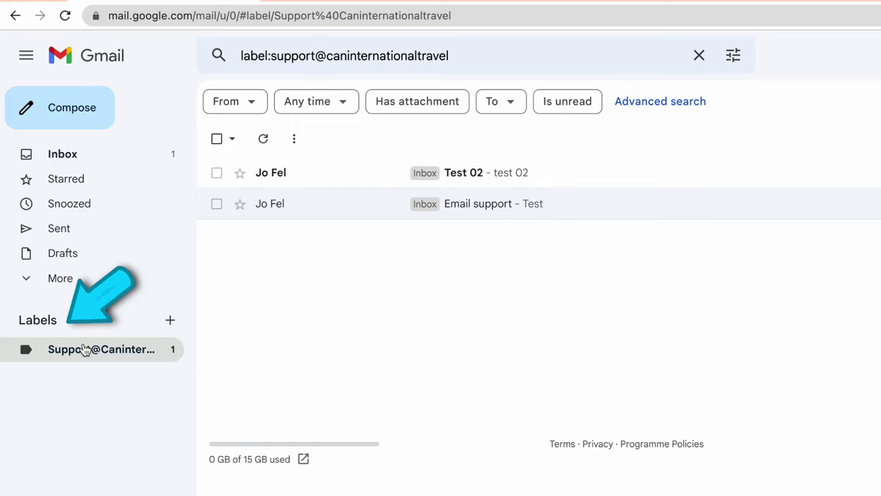
pyautogui.click(83, 152)
# Open Test 02, start a reply to all, then open the Google Account page.
pyautogui.click(465, 186)
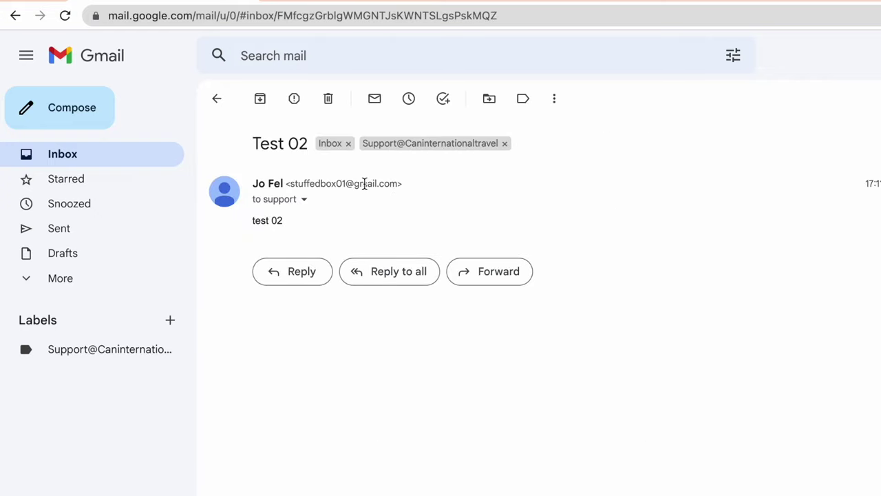
pyautogui.click(390, 280)
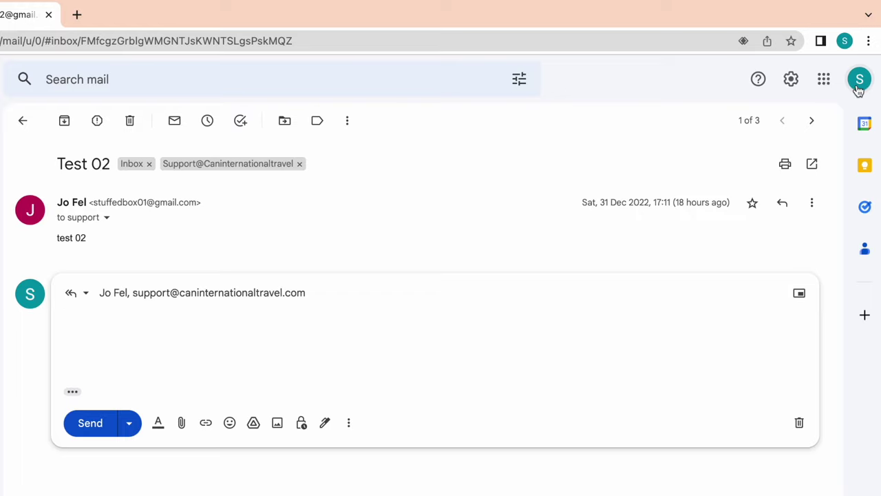
pyautogui.click(858, 82)
pyautogui.click(729, 252)
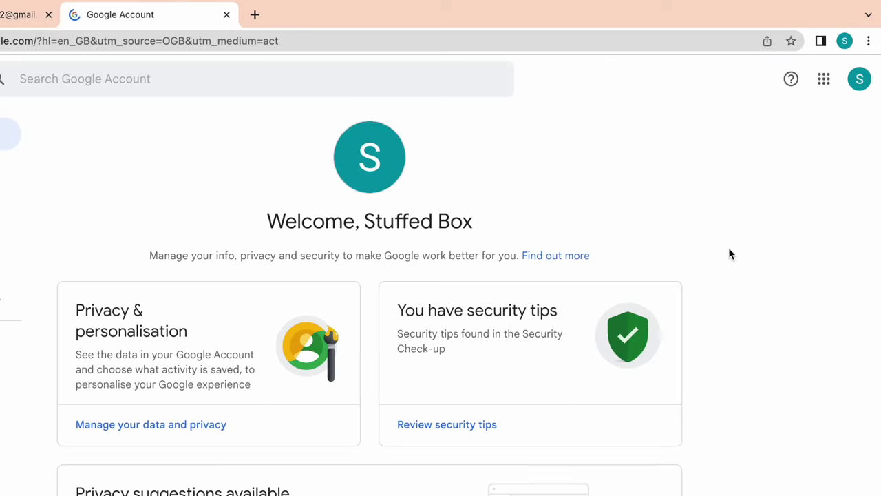
# Go to Security, then App passwords, re-entering the account password to get in.
pyautogui.click(52, 190)
pyautogui.scroll(-5, 305, 287)
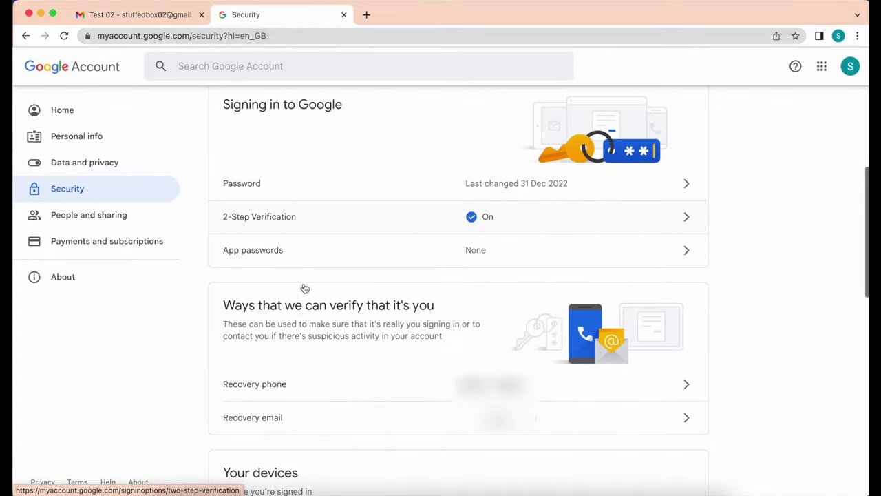
pyautogui.scroll(1, 305, 287)
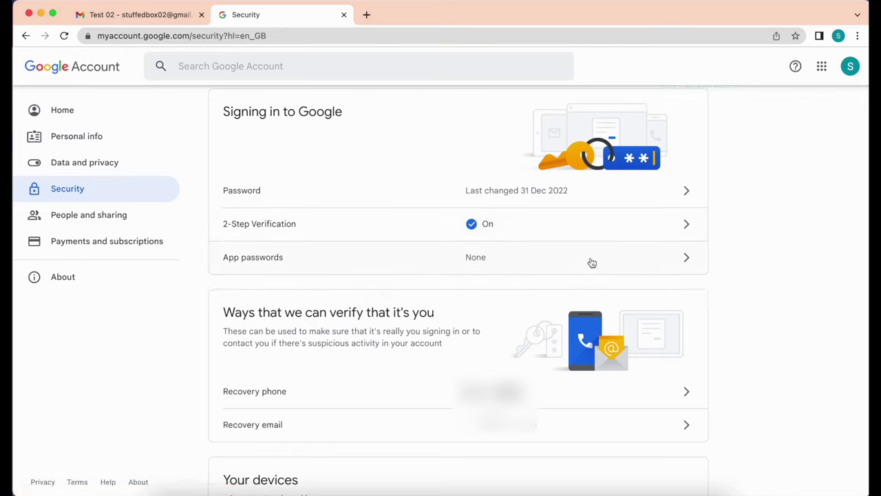
pyautogui.click(591, 261)
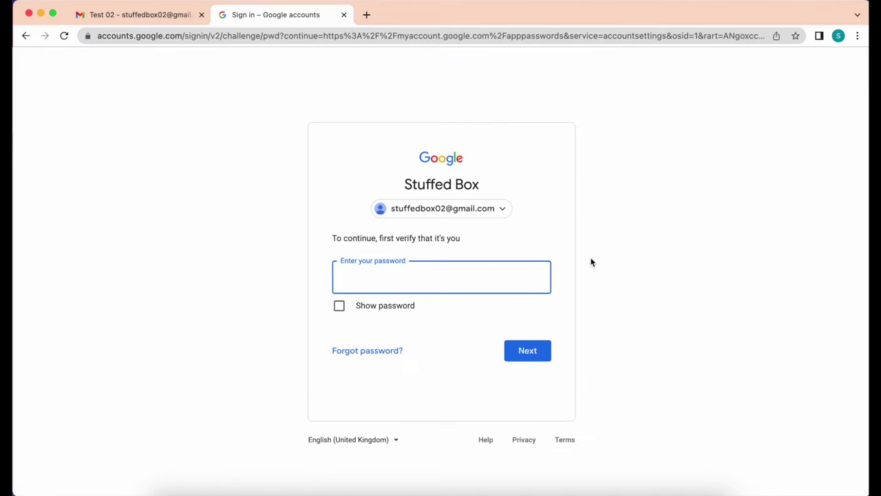
pyautogui.press('super+v')
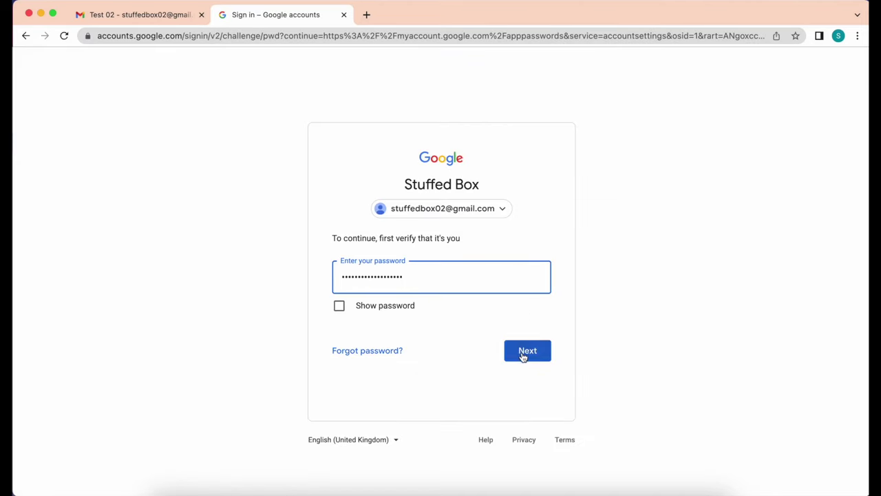
pyautogui.click(522, 353)
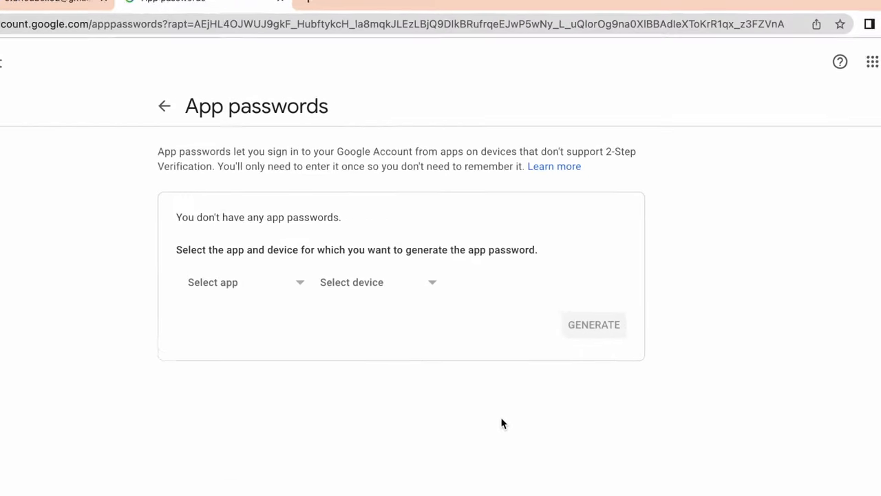
# Generate a custom app password named 'Gmail', copy it, and return to the Gmail tab.
pyautogui.click(239, 296)
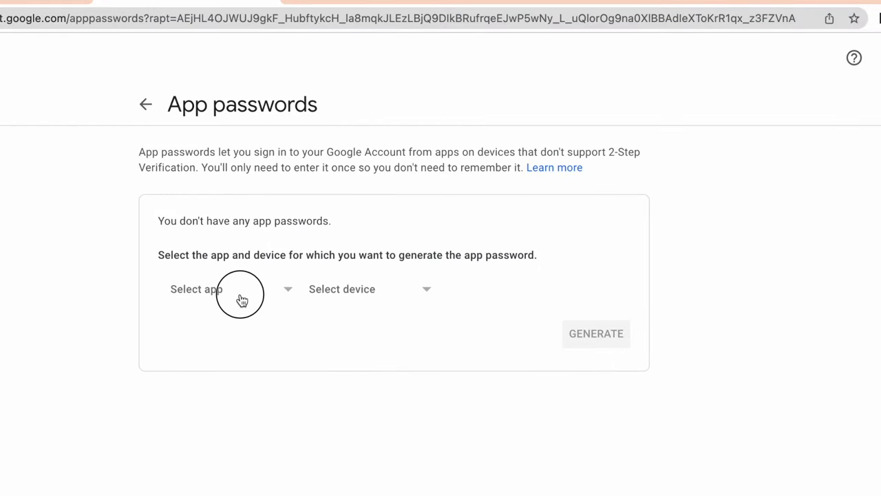
pyautogui.click(234, 431)
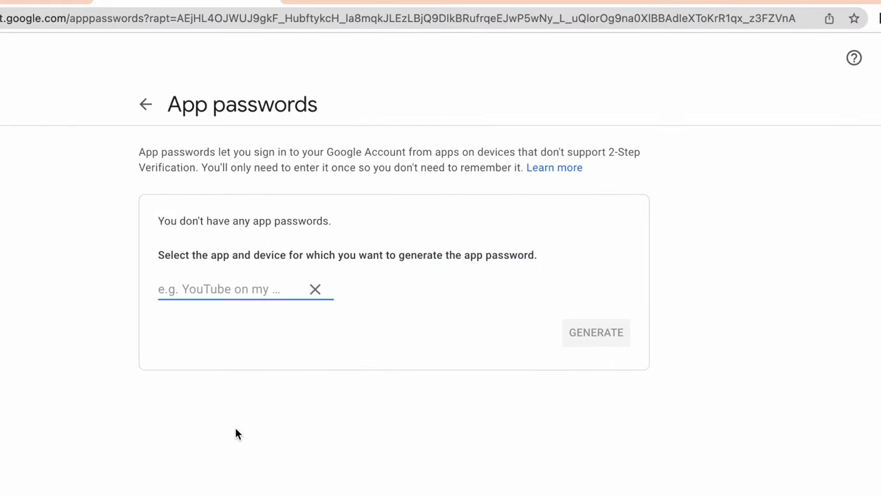
pyautogui.write('Gmail')
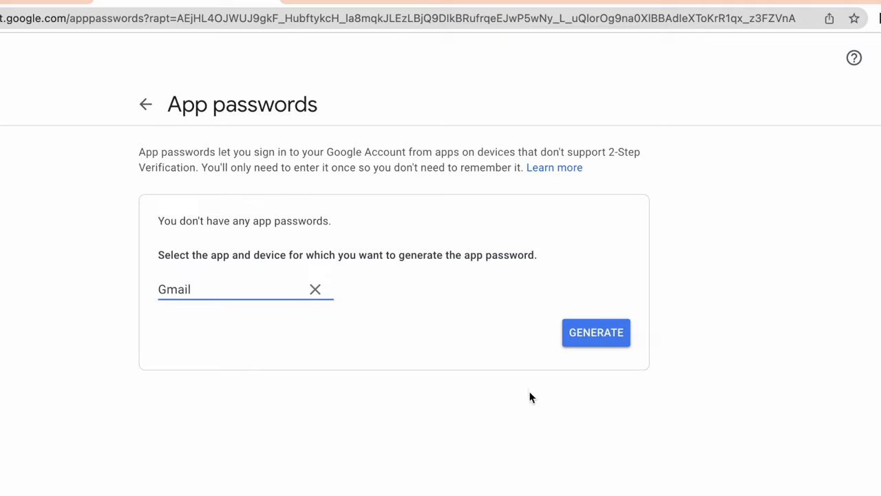
pyautogui.click(577, 339)
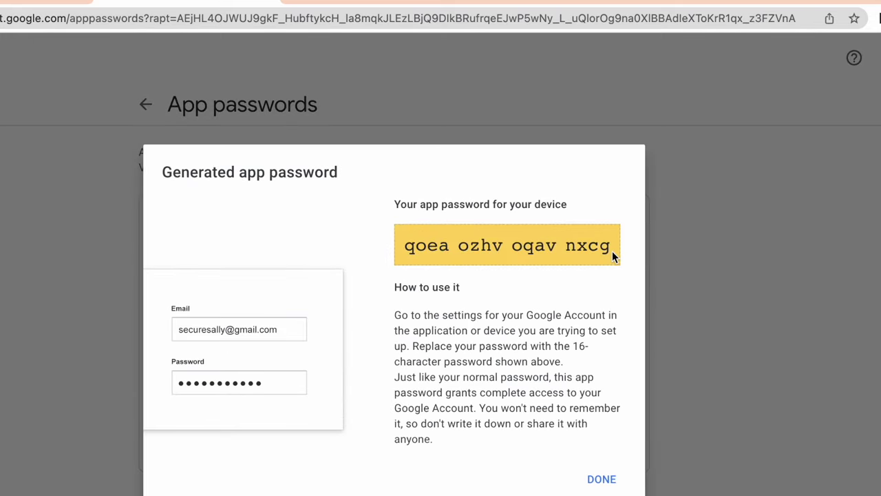
pyautogui.moveTo(615, 255); pyautogui.dragTo(402, 249)
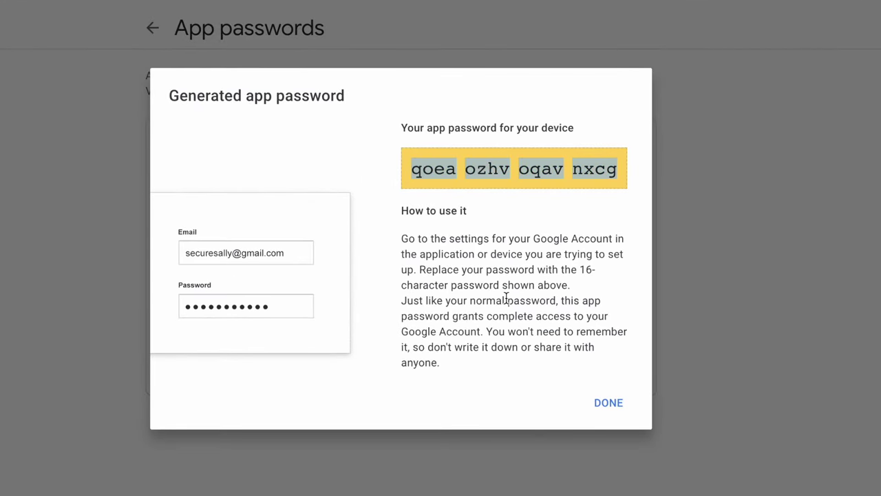
pyautogui.click(482, 164)
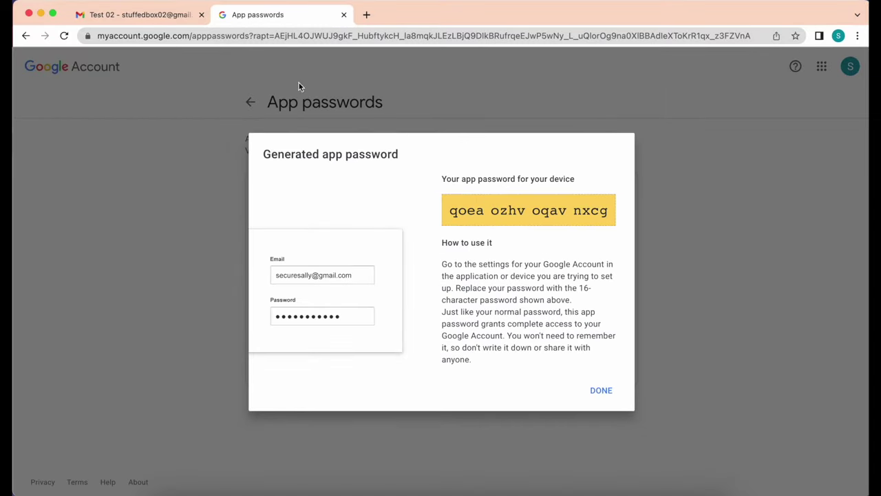
pyautogui.click(138, 15)
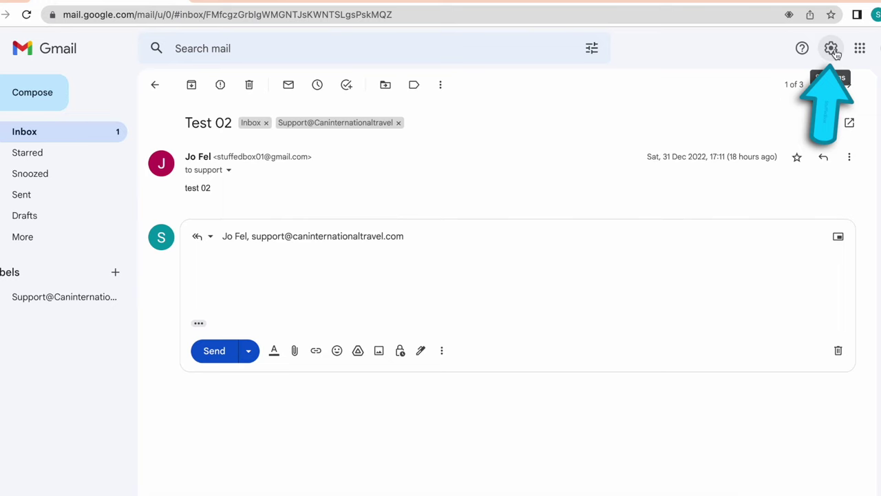
# Open Gmail's full settings at the section for sending mail as other addresses.
pyautogui.click(833, 52)
pyautogui.click(819, 118)
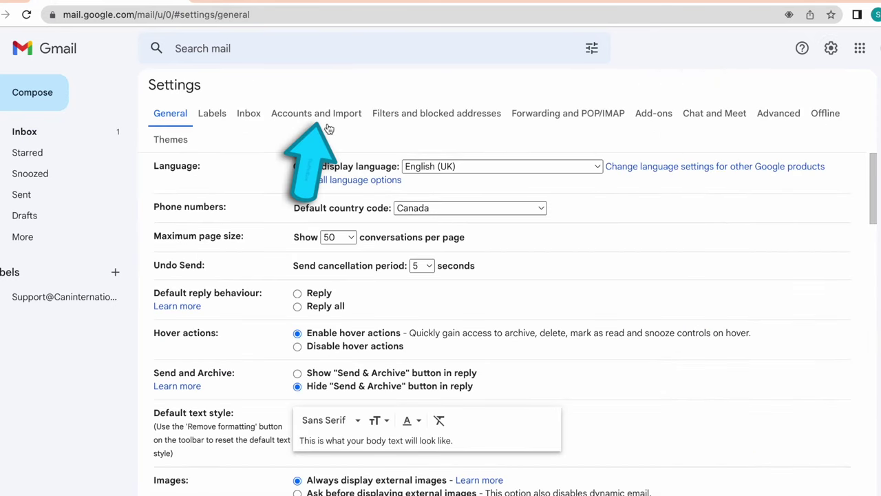
pyautogui.click(326, 116)
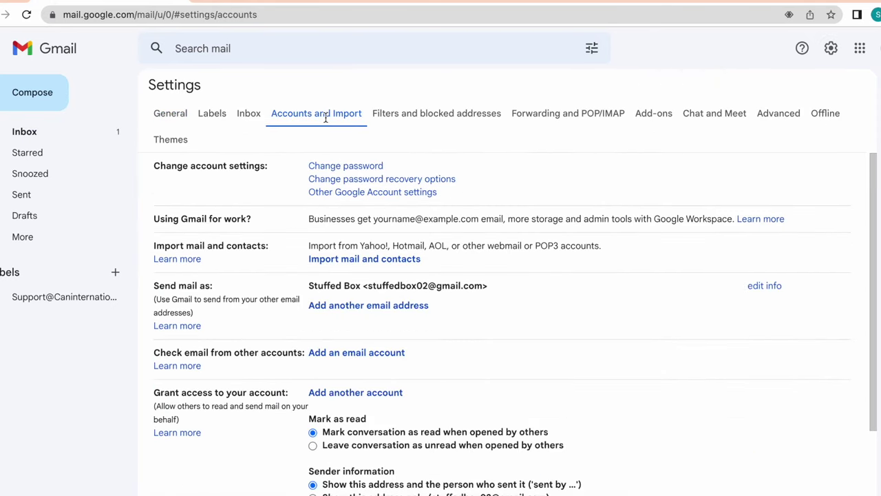
# Add the domain's support address as a send-as alias, trim the sender name's space, and continue.
pyautogui.click(372, 306)
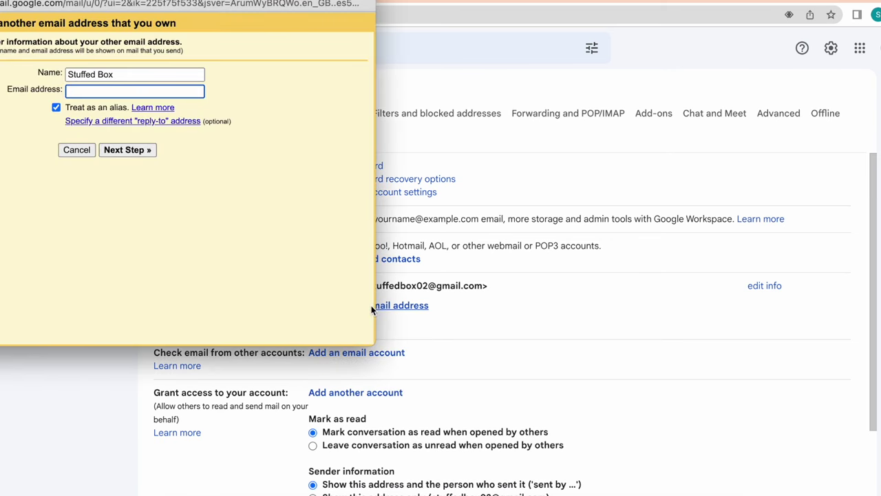
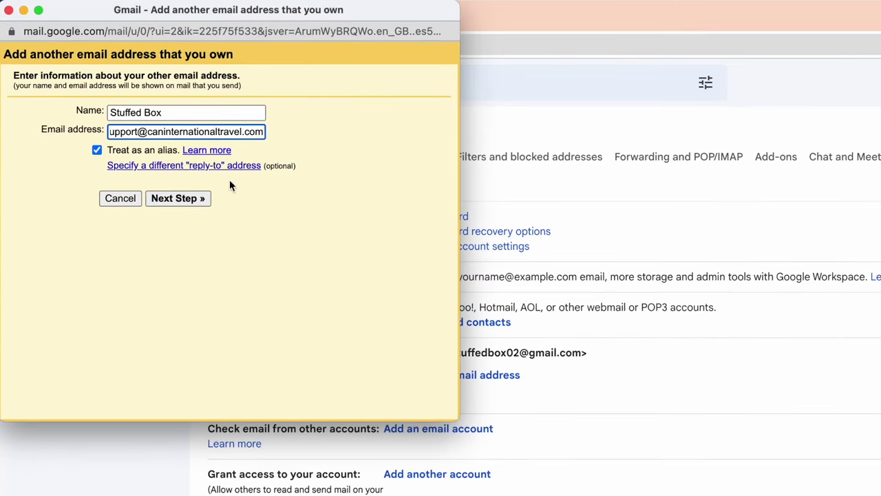
pyautogui.click(146, 109)
pyautogui.click(143, 110)
pyautogui.press('BackSpace')
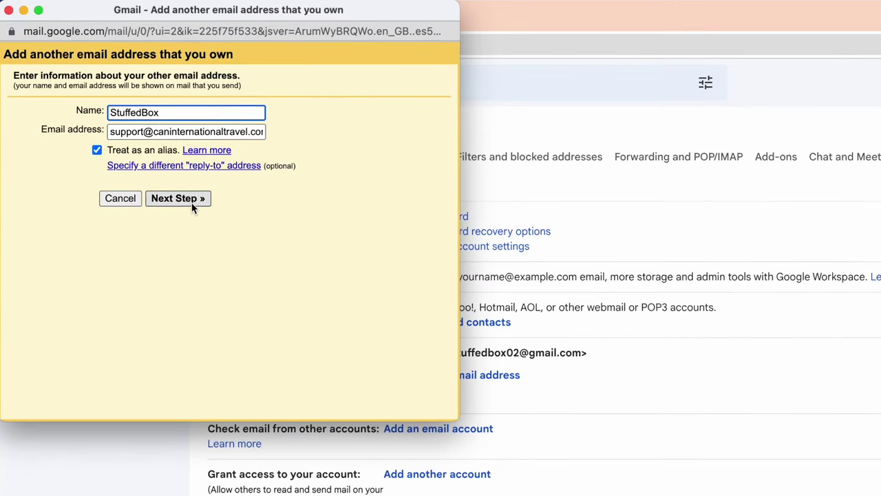
pyautogui.click(188, 199)
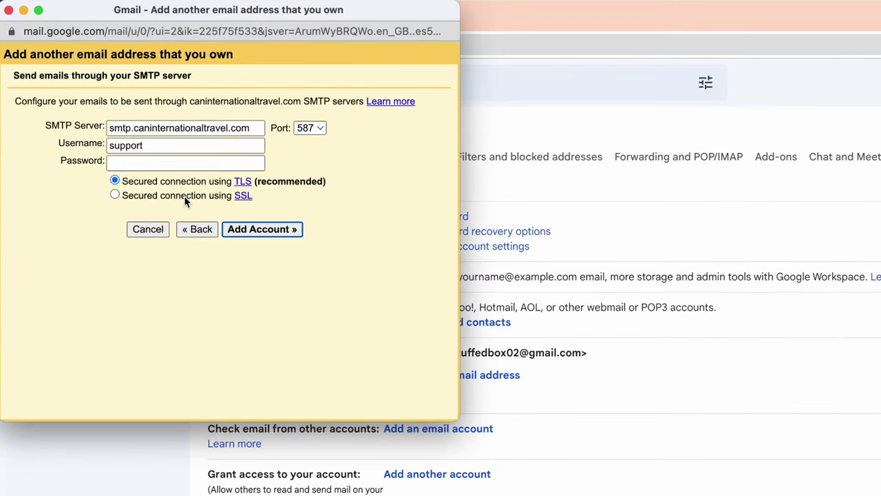
# Set SMTP server smtp.gmail.com, the Gmail username and pasted app password, then add the account.
pyautogui.doubleClick(124, 129)
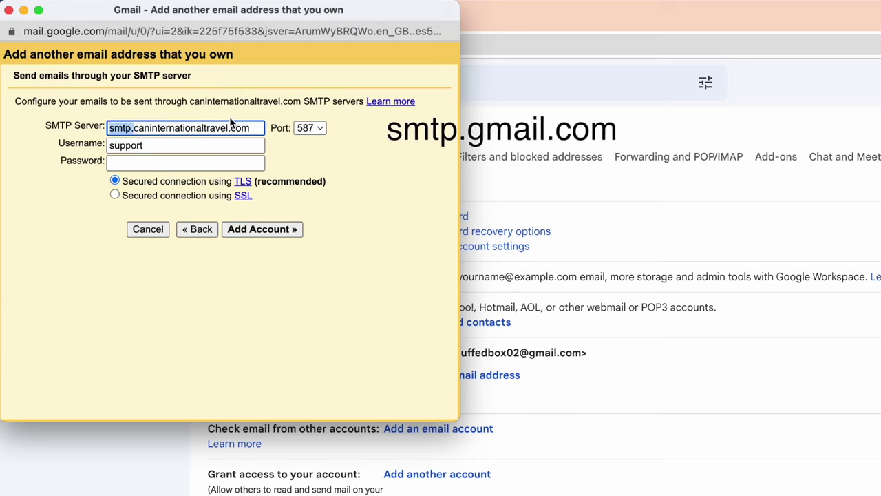
pyautogui.tripleClick(252, 127)
pyautogui.write('smtp.gmail')
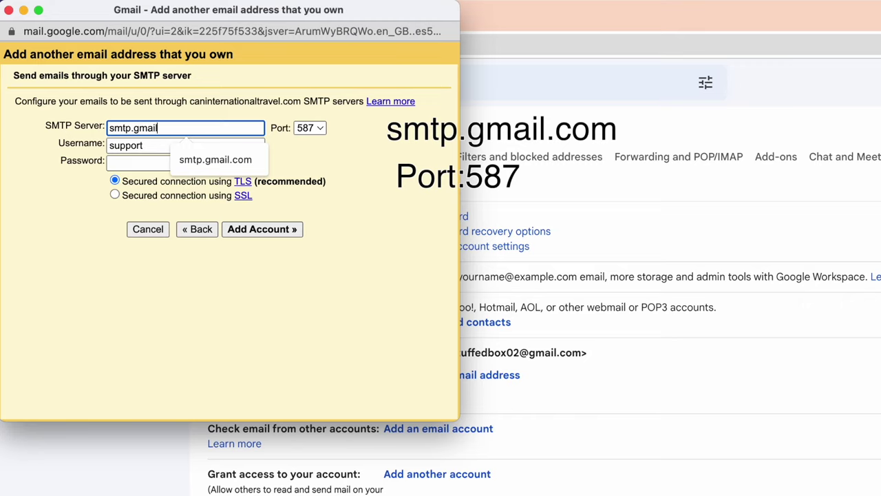
pyautogui.write('.com')
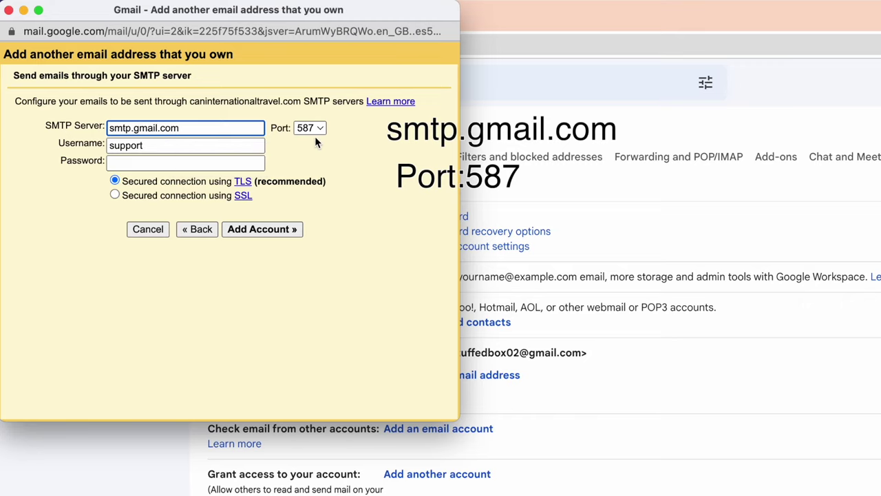
pyautogui.click(217, 146)
pyautogui.press('super+a')
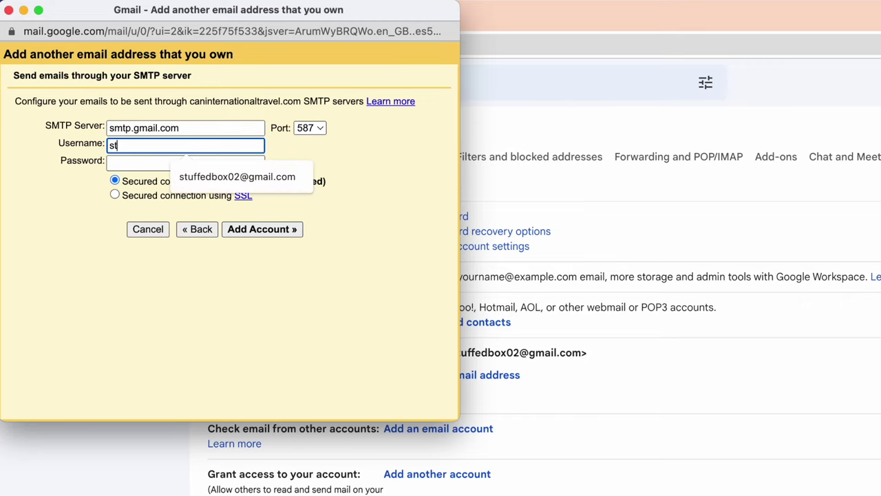
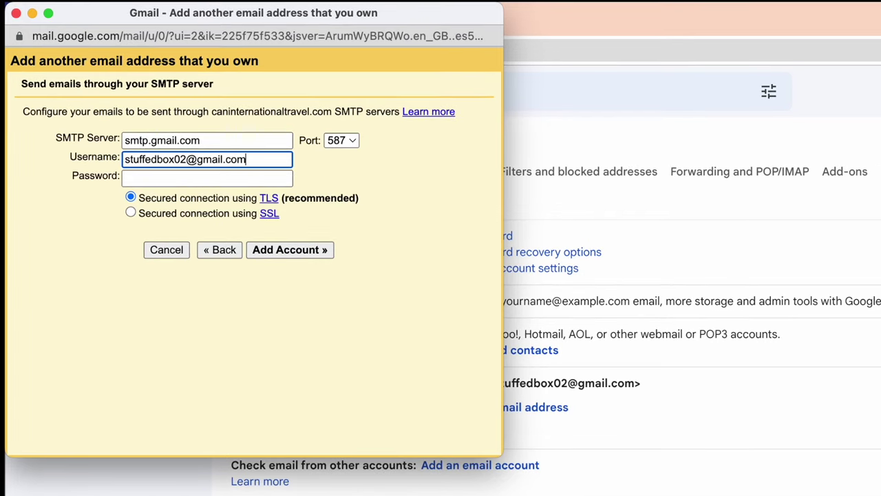
pyautogui.click(186, 180)
pyautogui.press('super+v')
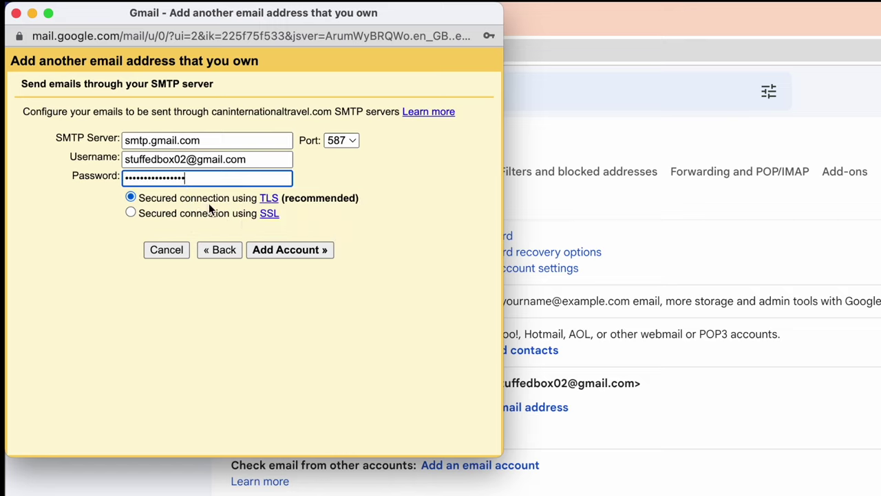
pyautogui.click(296, 251)
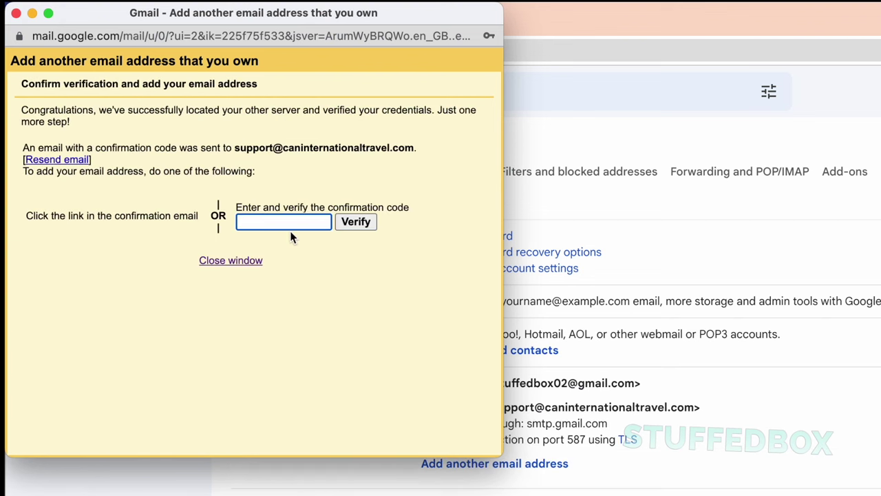
# Close the verification window and follow the link in the Inbox's Gmail Confirmation email.
pyautogui.moveTo(196, 23); pyautogui.dragTo(523, 55)
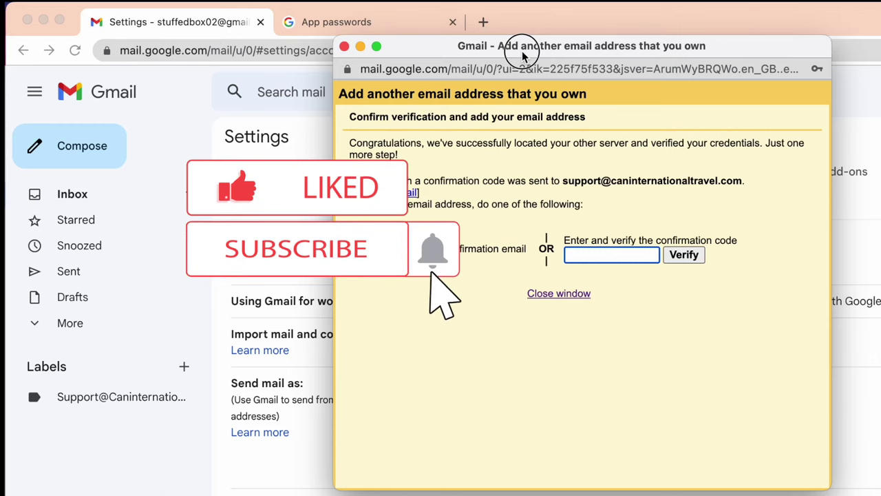
pyautogui.moveTo(523, 55); pyautogui.dragTo(863, 33)
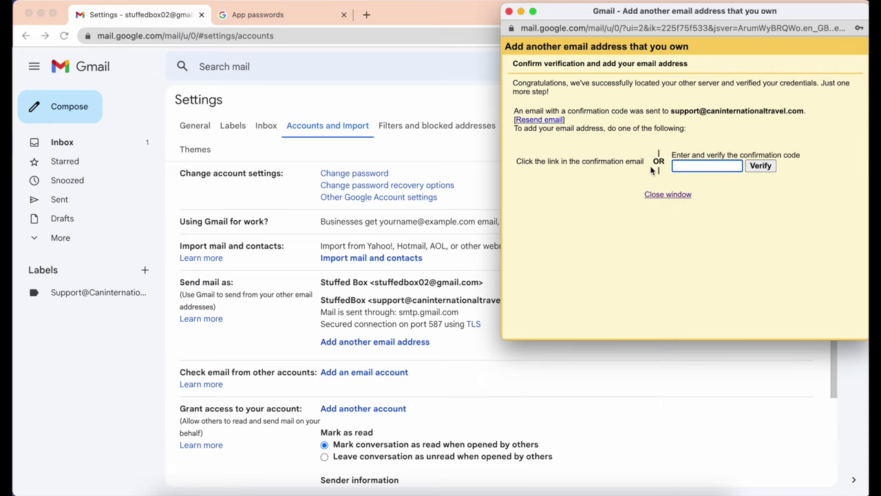
pyautogui.click(656, 196)
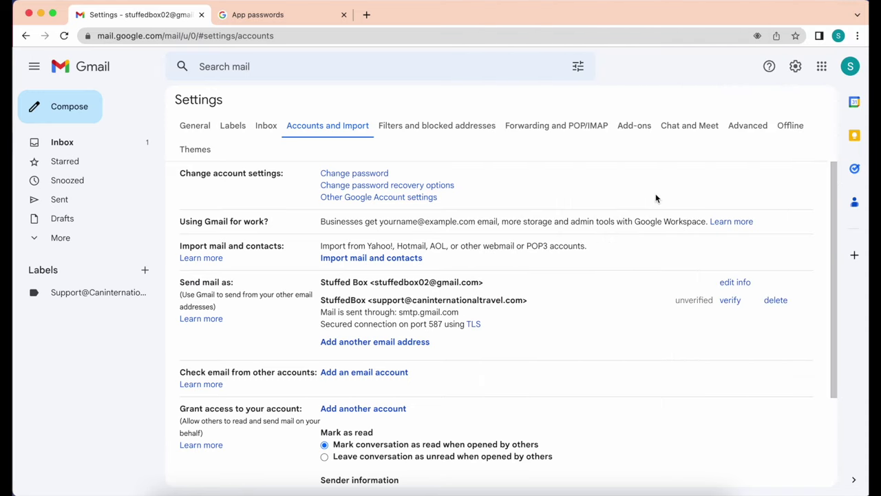
pyautogui.click(110, 144)
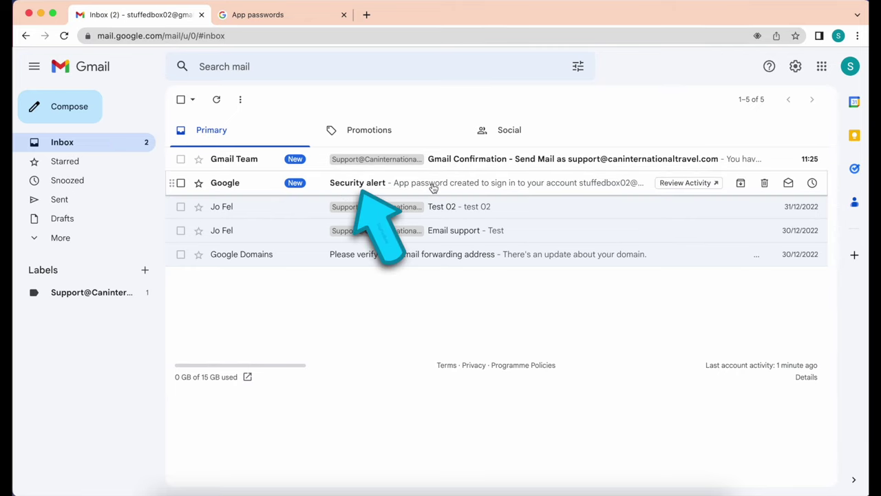
pyautogui.click(517, 161)
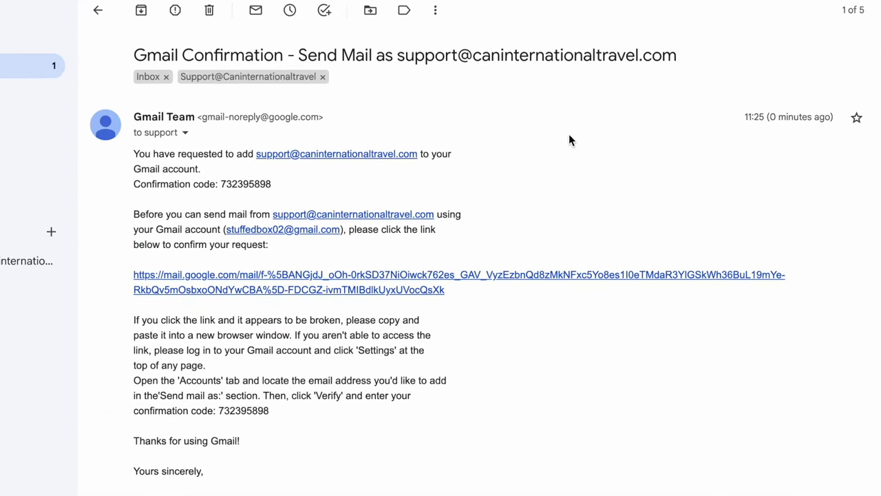
pyautogui.click(425, 278)
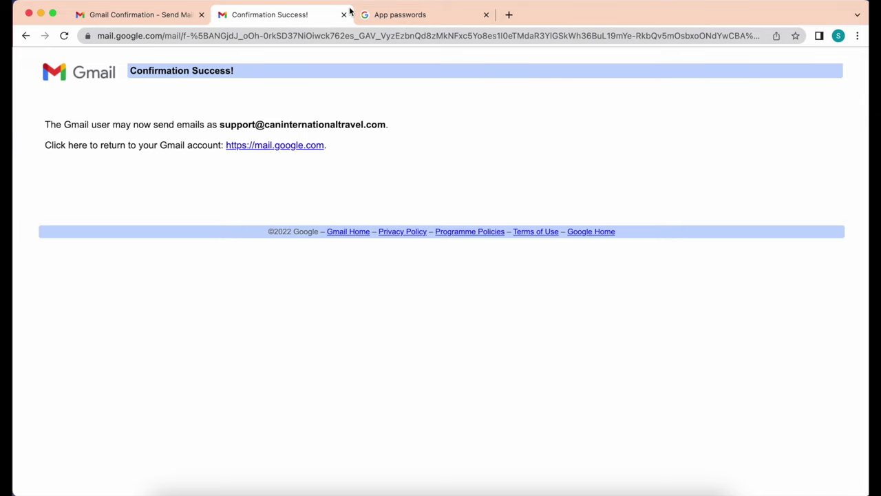
# Close the confirmation page and start a reply to the Test 02 email.
pyautogui.click(344, 15)
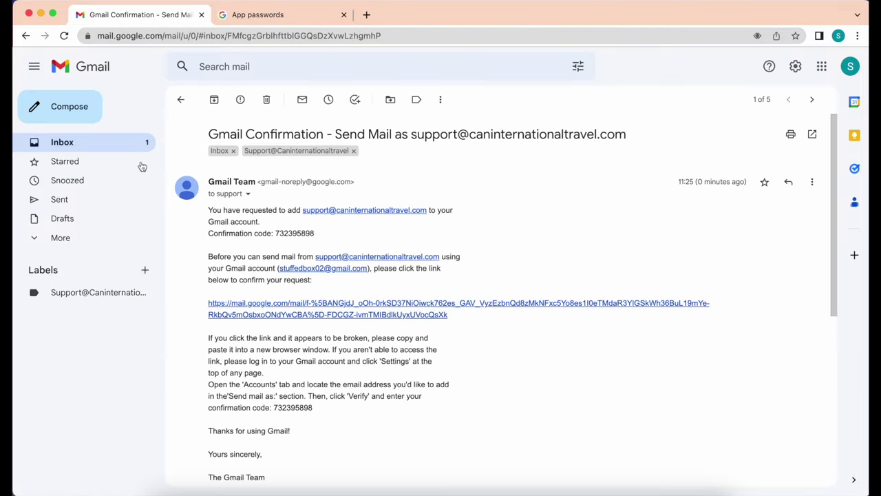
pyautogui.click(117, 145)
pyautogui.click(377, 209)
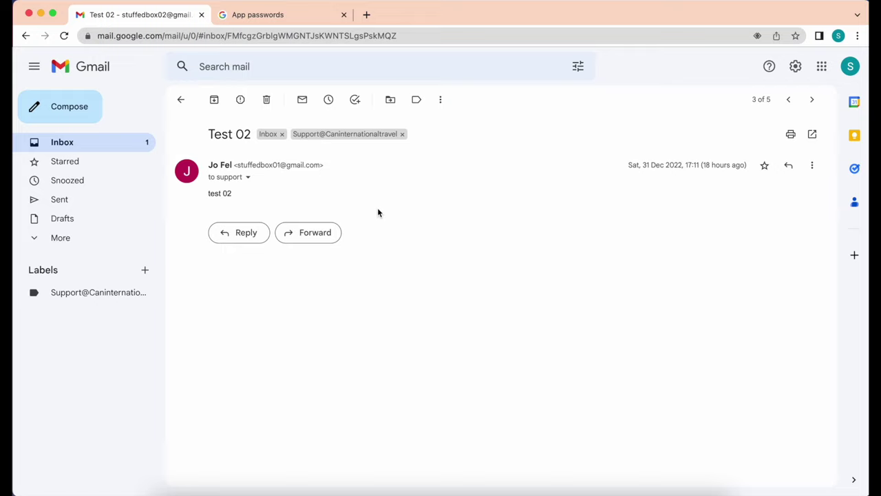
pyautogui.click(252, 236)
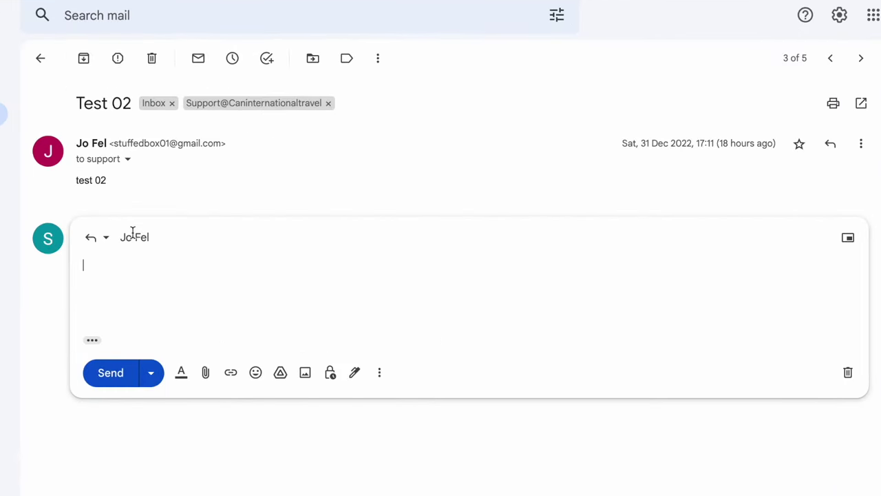
# Send 'testing back 02' from the support alias address.
pyautogui.click(313, 234)
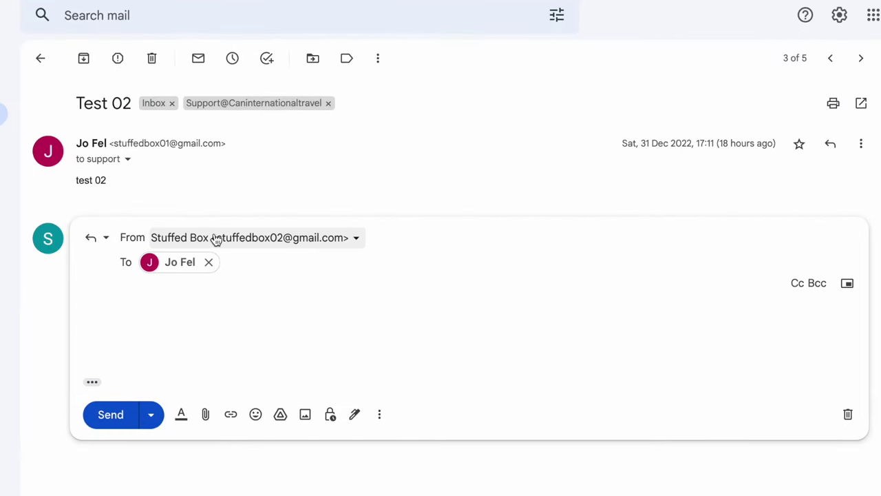
pyautogui.click(361, 242)
pyautogui.click(380, 290)
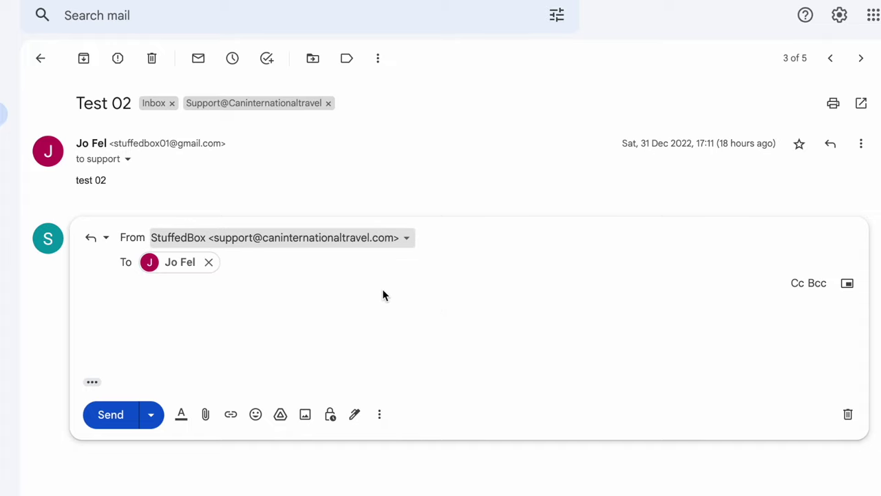
pyautogui.click(357, 315)
pyautogui.write('testin')
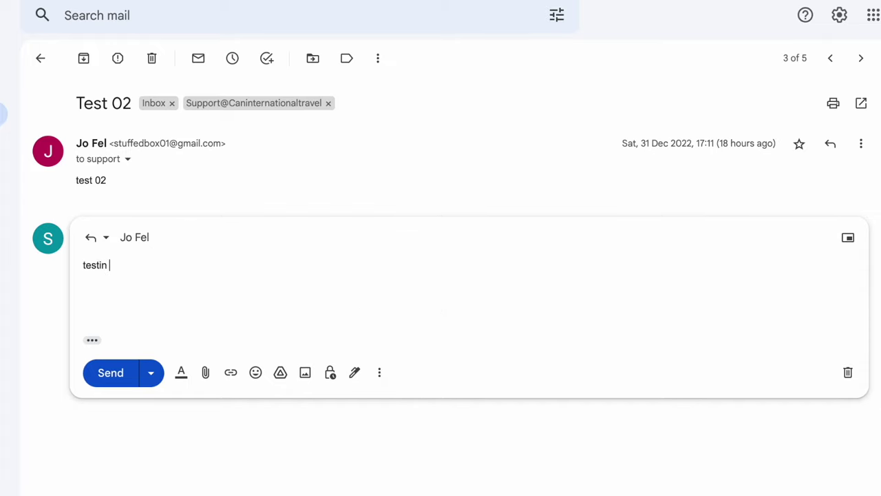
pyautogui.write('g back 02')
pyautogui.click(113, 371)
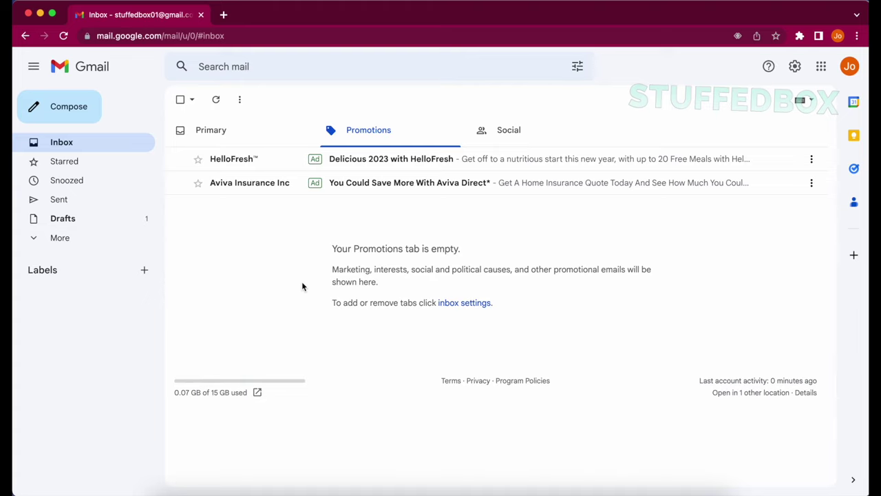
# Open the Test 02 thread in the recipient's inbox and reveal the reply's support-alias sender.
pyautogui.click(112, 146)
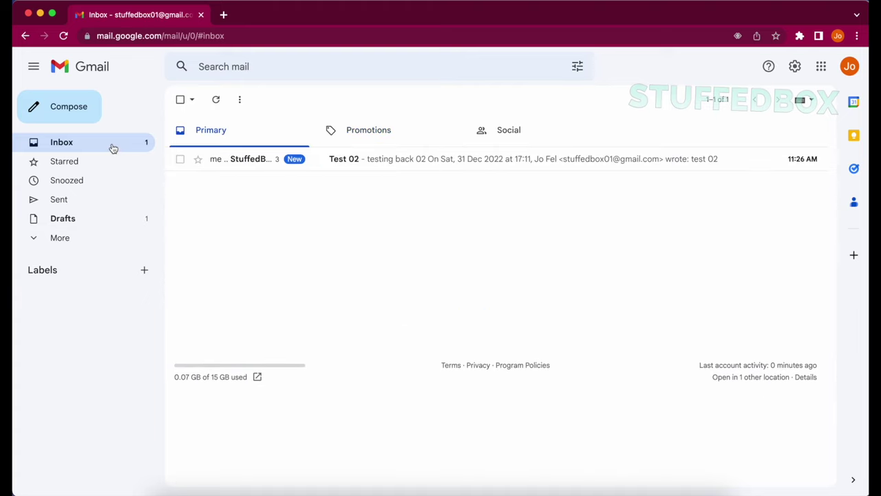
pyautogui.click(337, 164)
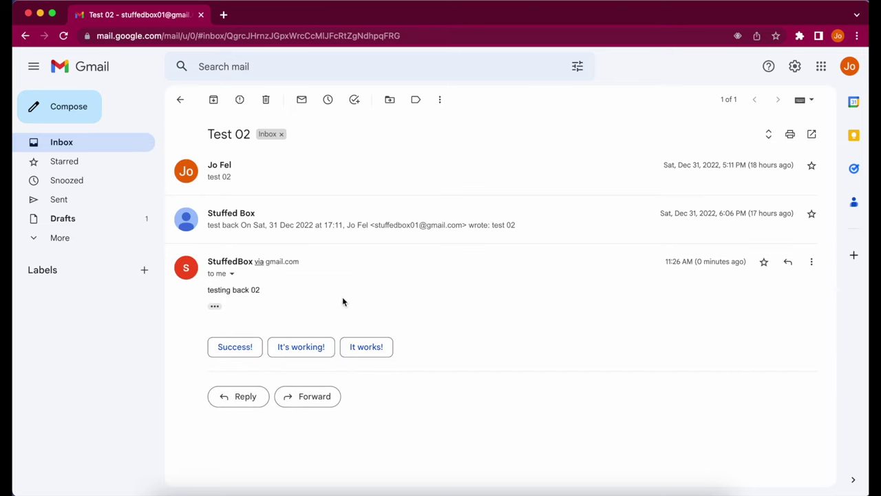
pyautogui.click(232, 274)
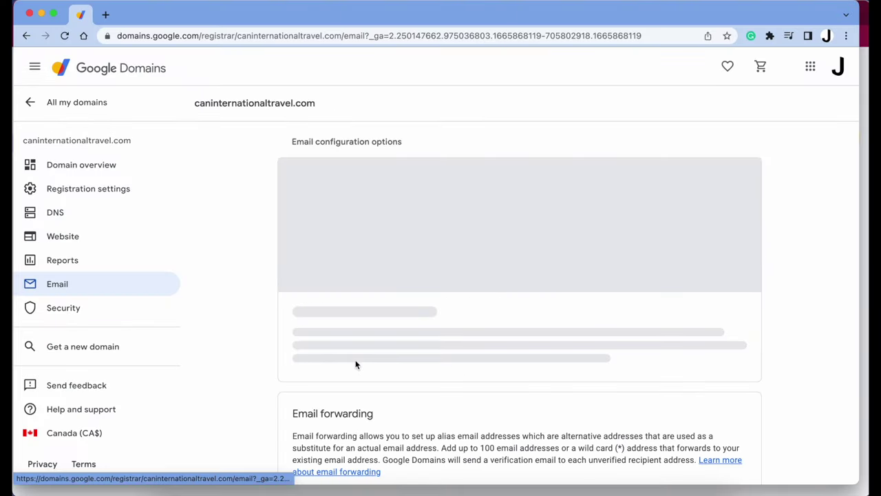
# Scroll the Google Domains Email page to review the support address forwarding to Gmail.
pyautogui.scroll(-3, 355, 363)
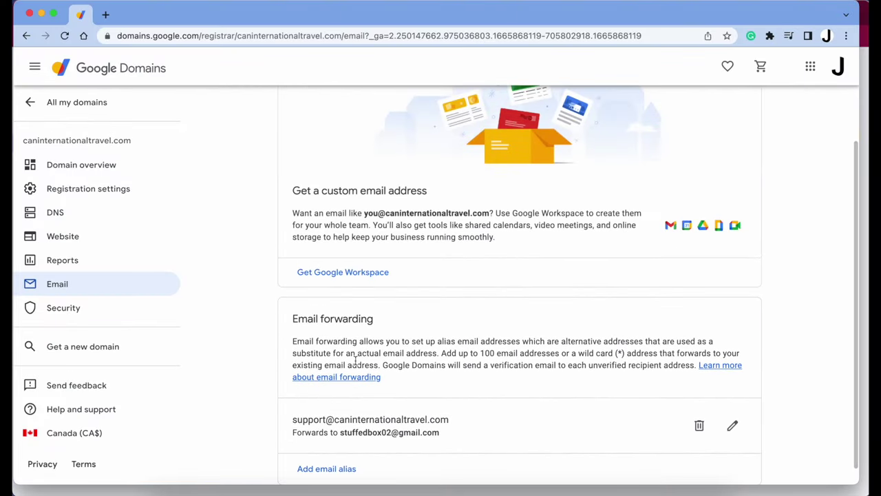
pyautogui.scroll(1, 356, 364)
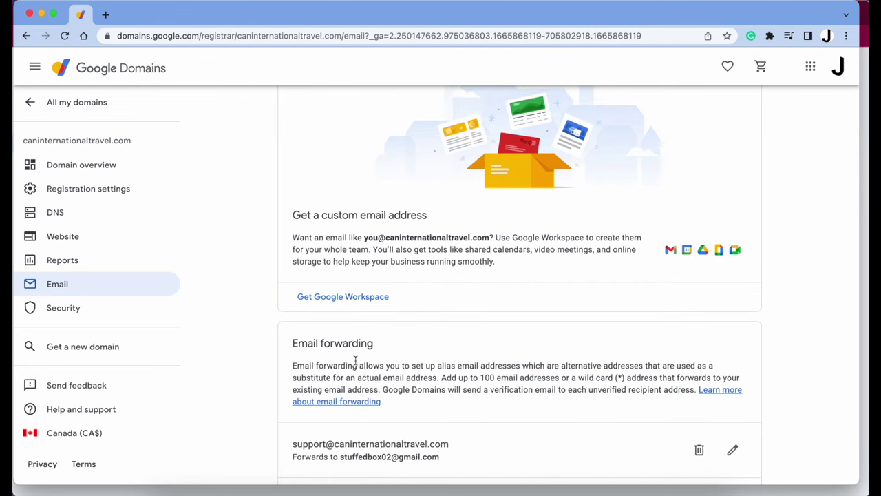